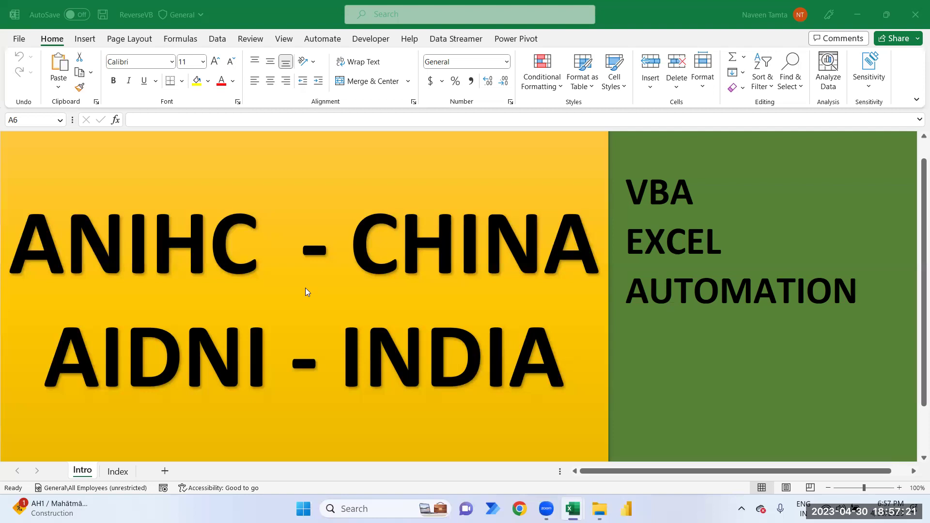
Switch to the Index sheet and review the reversed names in column A down to FRANCE.
{"action": "left_click", "coordinate": [116, 471]}
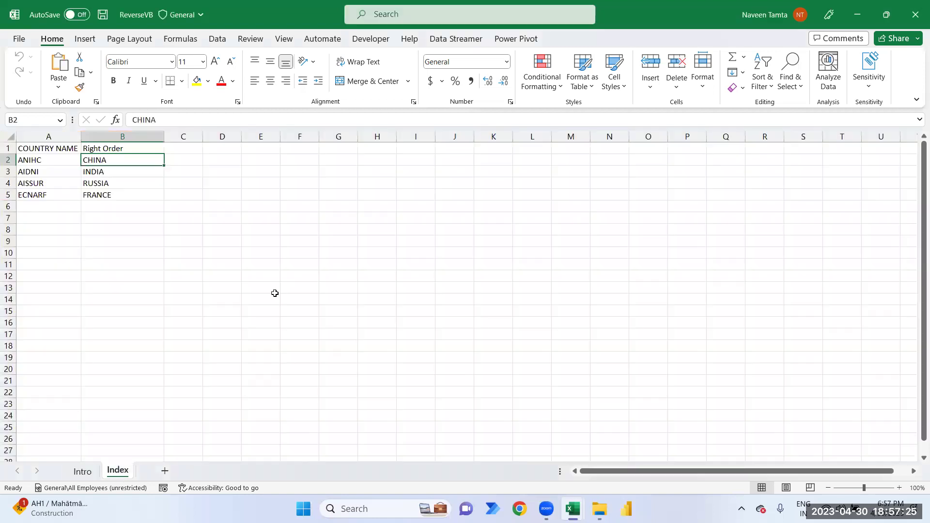
{"action": "key", "text": "ctrl+shift+Down"}
{"action": "key", "text": "Left"}
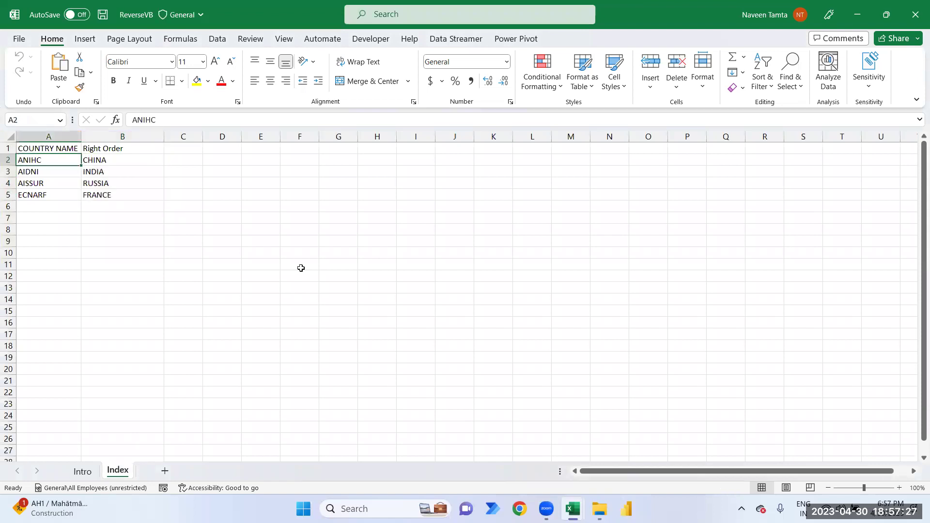
{"action": "key", "text": "Down"}
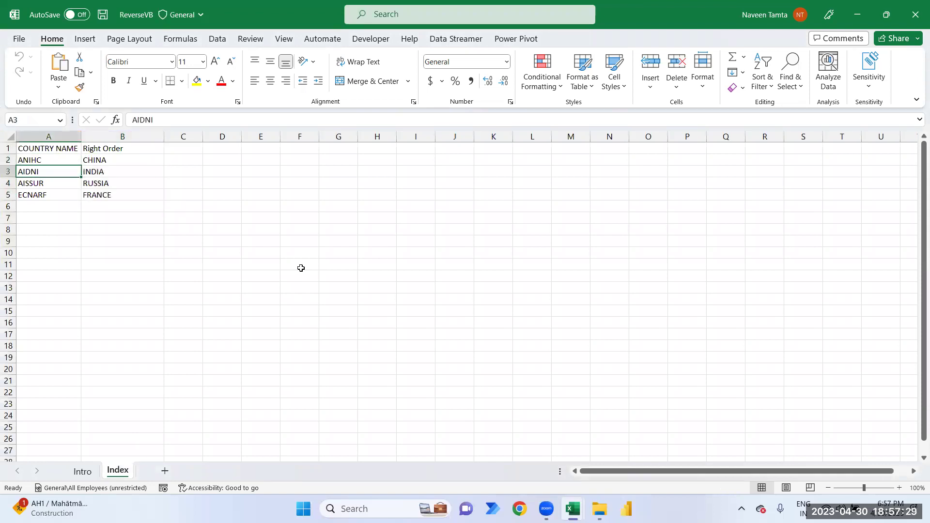
{"action": "key", "text": "Down"}
{"action": "key", "text": "Down"}
{"action": "key", "text": "Right"}
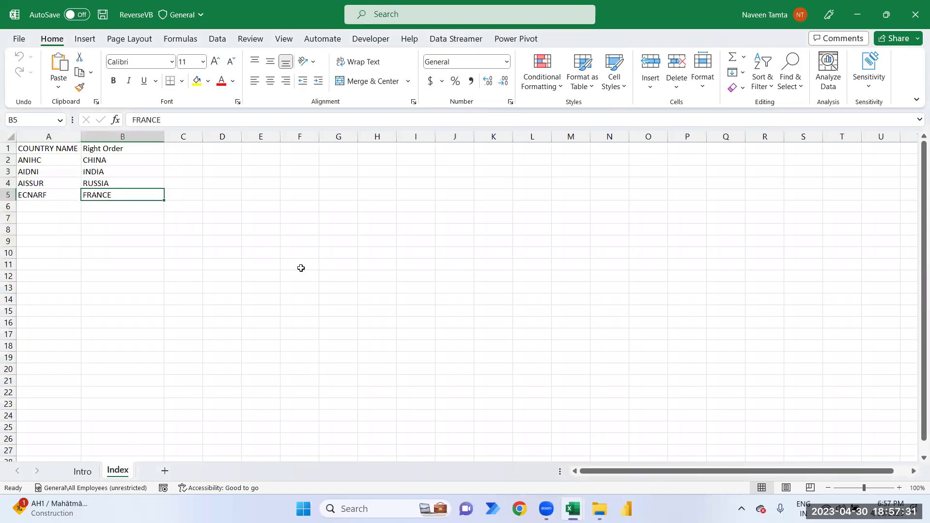
{"action": "key", "text": "Left"}
{"action": "key", "text": "shift+Up"}
{"action": "key", "text": "shift+Up"}
{"action": "key", "text": "shift+Up"}
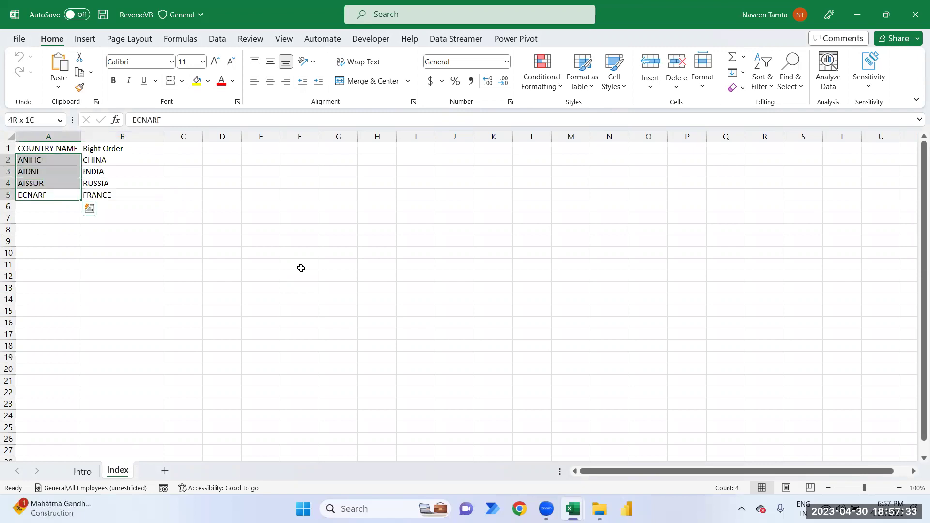
Select B2:B5 and delete CHINA, INDIA, RUSSIA and FRANCE from the Right Order column.
{"action": "key", "text": "Up"}
{"action": "key", "text": "Up"}
{"action": "key", "text": "Up"}
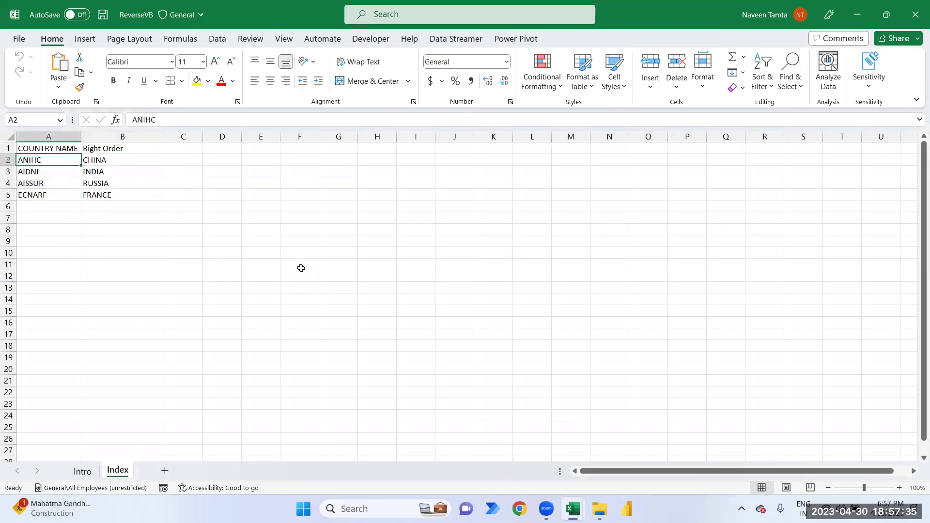
{"action": "key", "text": "shift+Down"}
{"action": "key", "text": "shift+Down"}
{"action": "key", "text": "shift+Down"}
{"action": "key", "text": "Right"}
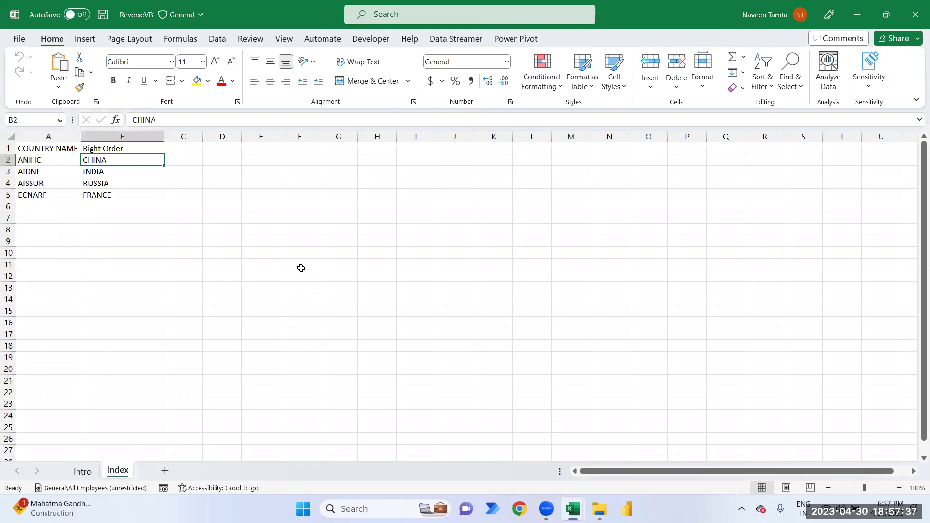
{"action": "key", "text": "shift+Down"}
{"action": "key", "text": "shift+Down"}
{"action": "key", "text": "shift+Down"}
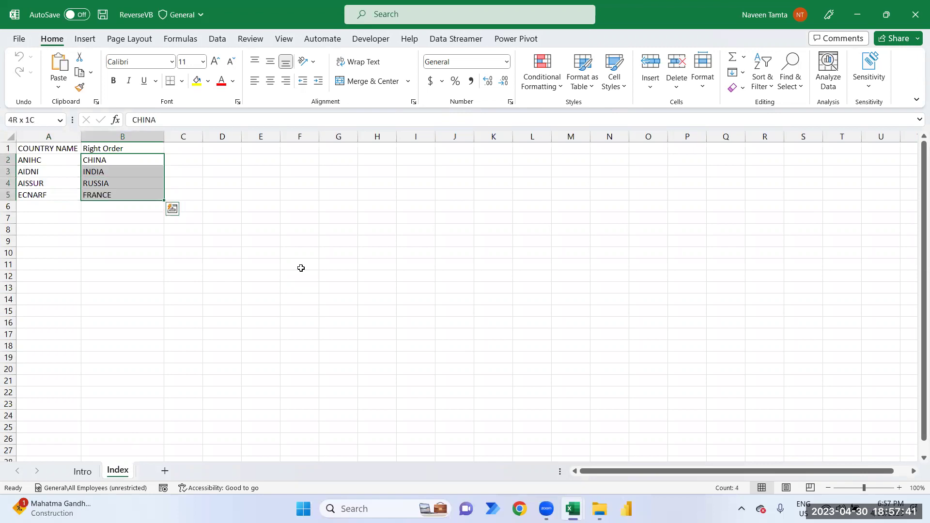
{"action": "key", "text": "Delete"}
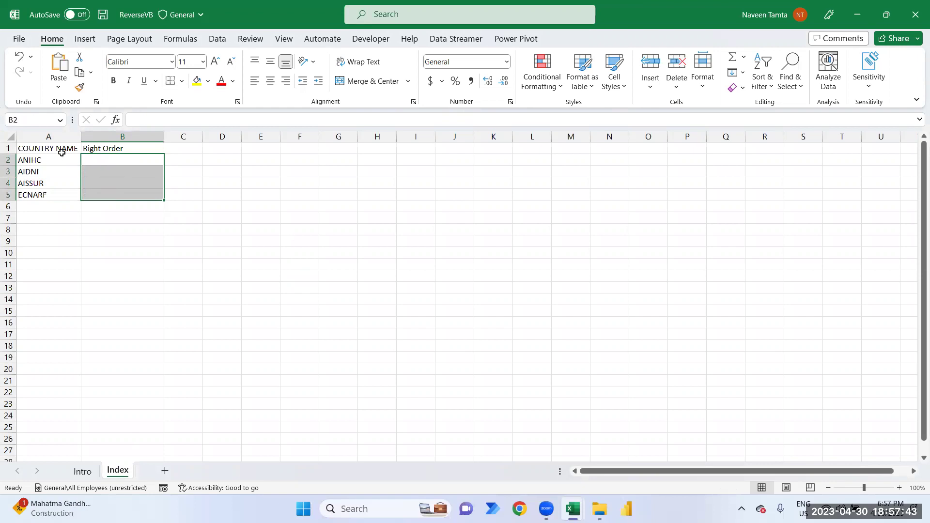
Launch the Visual Basic editor from the Developer ribbon.
{"action": "left_click", "coordinate": [60, 148]}
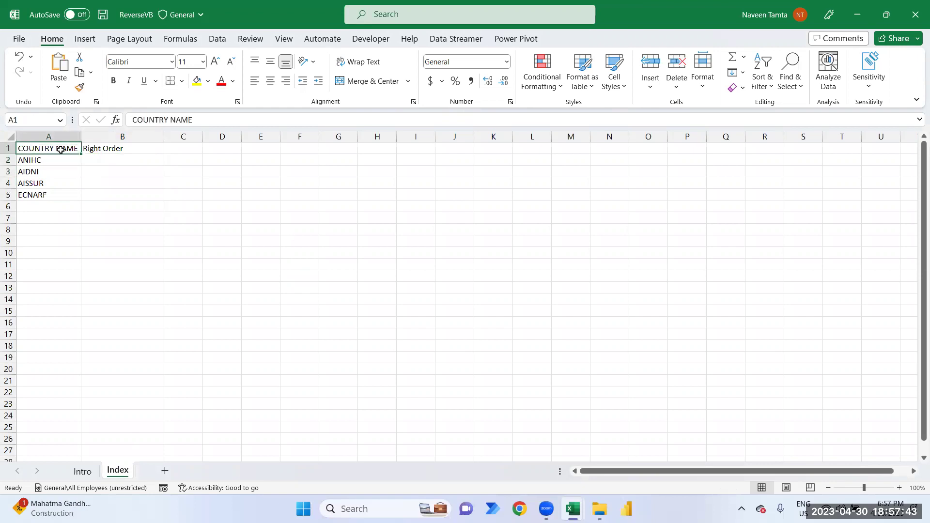
{"action": "left_click", "coordinate": [368, 42]}
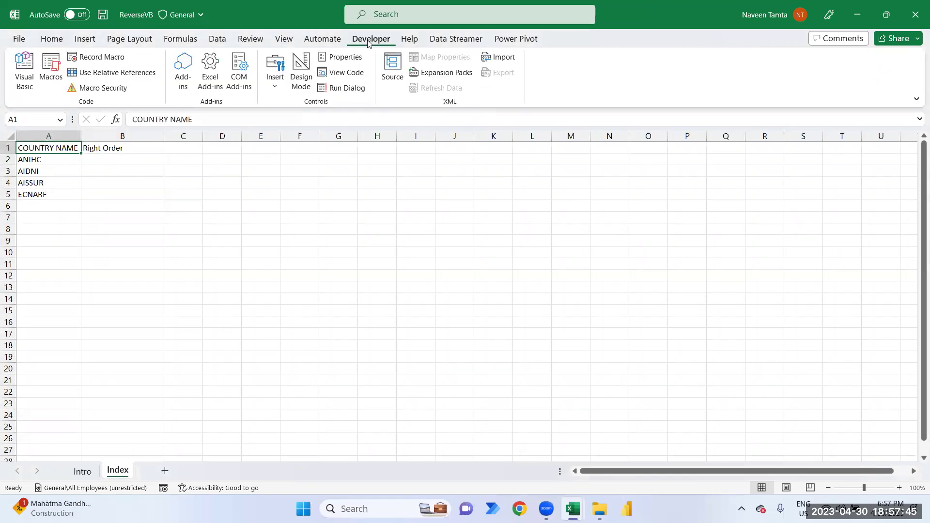
{"action": "left_click", "coordinate": [24, 67]}
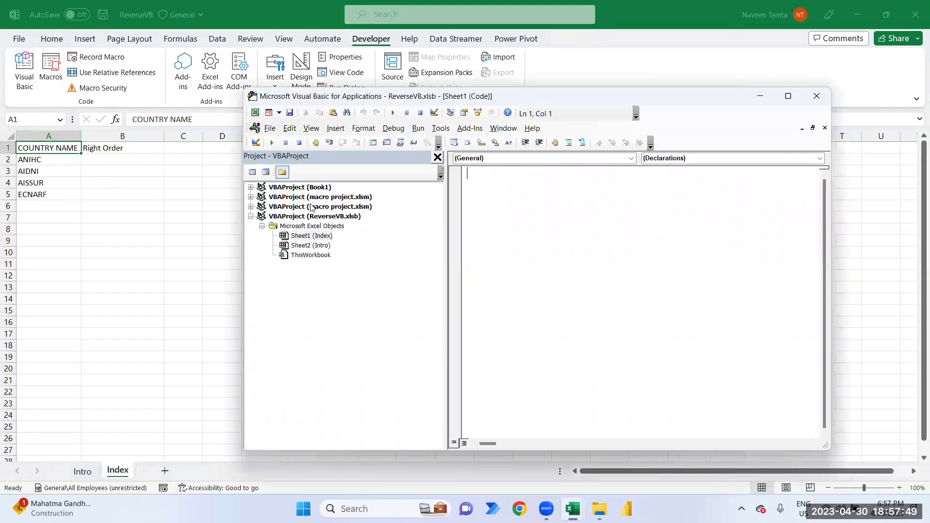
Insert a new module into the workbook and rename it StrRev in the Properties window.
{"action": "left_click", "coordinate": [336, 128]}
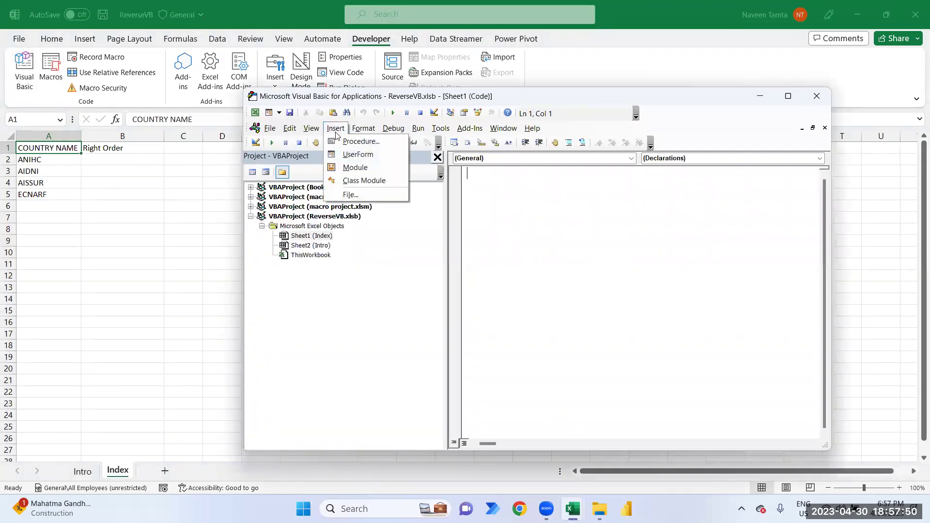
{"action": "left_click", "coordinate": [349, 168]}
{"action": "left_click", "coordinate": [297, 276]}
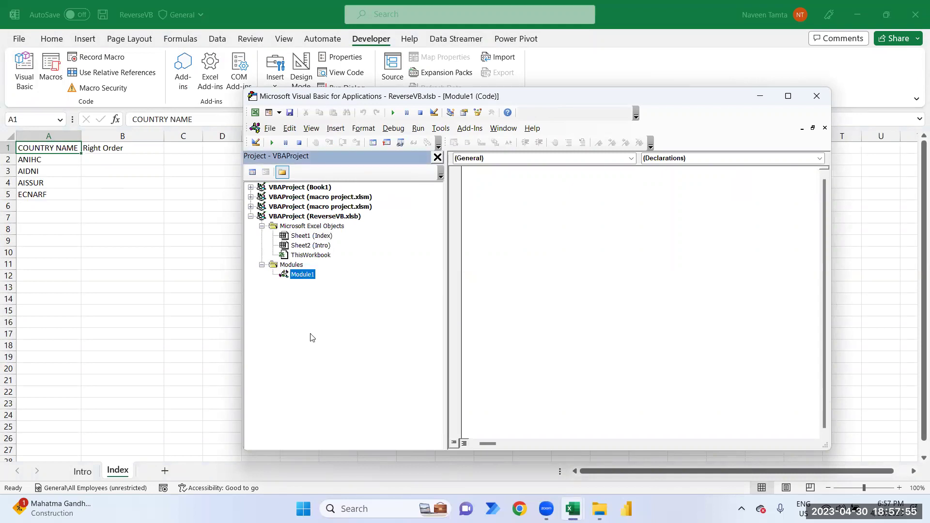
{"action": "key", "text": "F4"}
{"action": "type", "text": "St"}
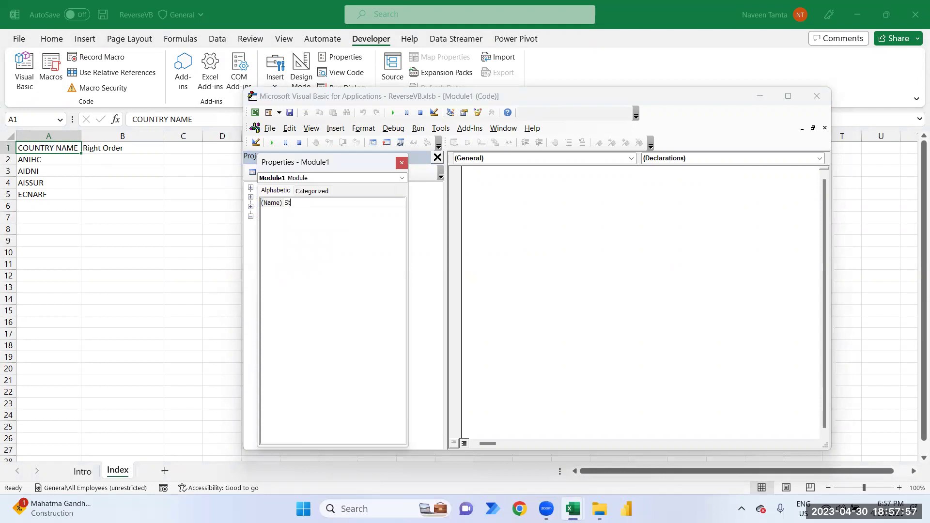
{"action": "type", "text": "rRev"}
{"action": "left_click", "coordinate": [399, 164]}
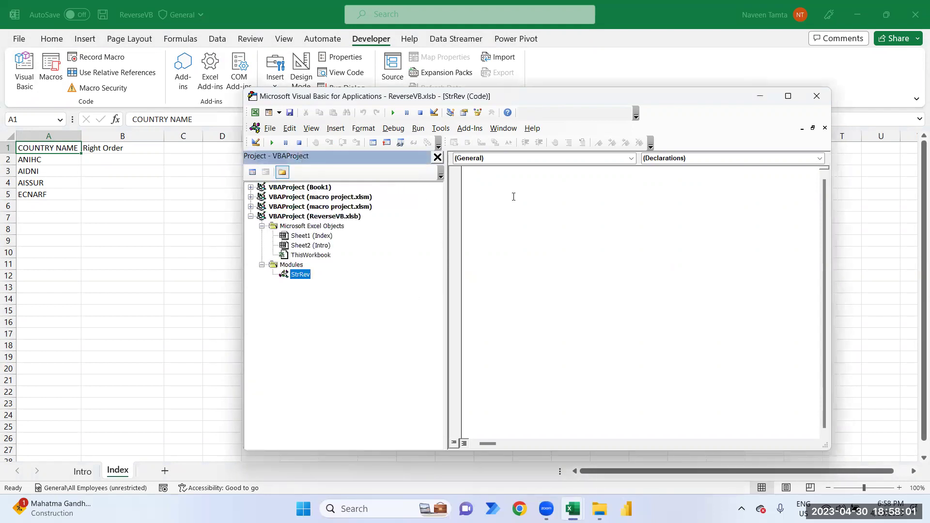
Begin a Sub Reverse_String procedure with its End Sub.
{"action": "left_click", "coordinate": [518, 186]}
{"action": "type", "text": "Sub "}
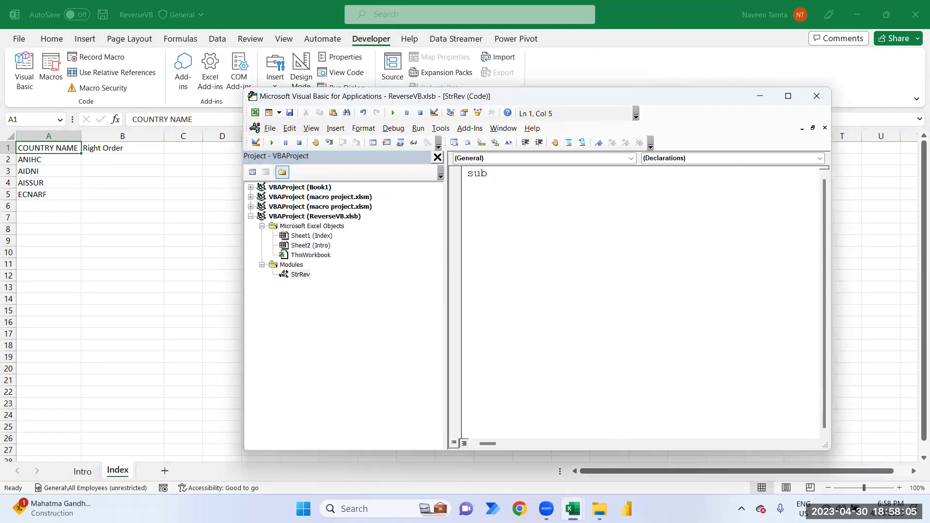
{"action": "type", "text": "Re"}
{"action": "type", "text": "verse"}
{"action": "type", "text": "_String"}
{"action": "key", "text": "Return"}
{"action": "key", "text": "Return"}
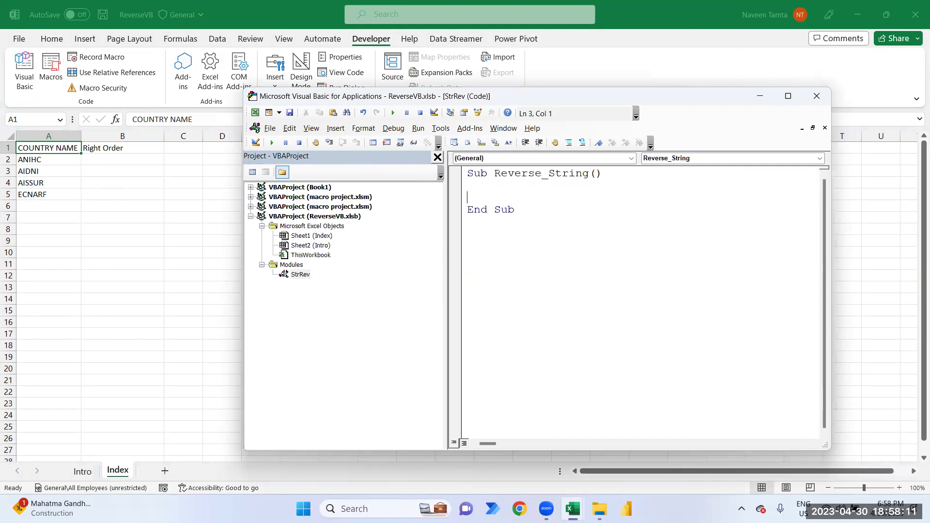
{"action": "key", "text": "Return"}
{"action": "key", "text": "Return"}
{"action": "key", "text": "Return"}
{"action": "key", "text": "Up"}
{"action": "key", "text": "Up"}
{"action": "key", "text": "Up"}
{"action": "key", "text": "Up"}
{"action": "key", "text": "Down"}
{"action": "type", "text": "dim"}
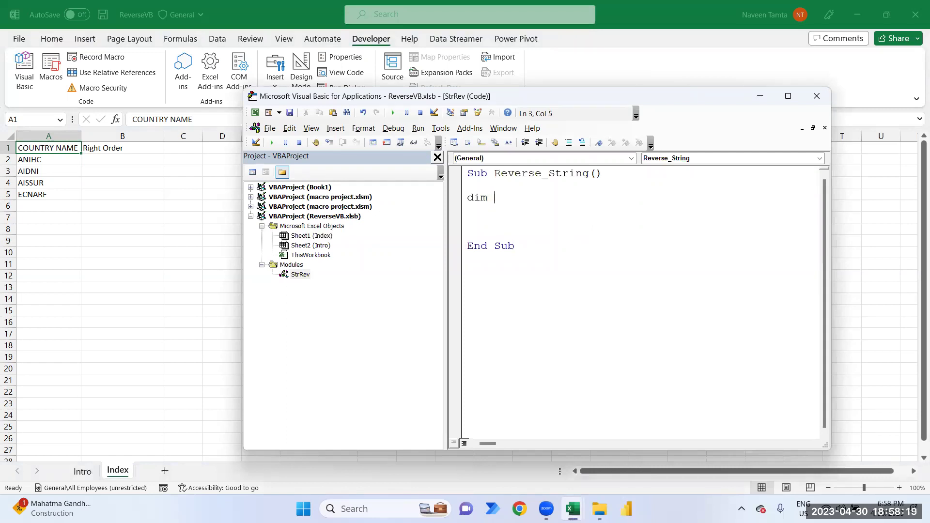
{"action": "type", "text": " isa"}
Declare Dim i As Integer, Dim xVal As String and Dim ws As Worksheet.
{"action": "key", "text": "BackSpace"}
{"action": "key", "text": "BackSpace"}
{"action": "type", "text": "as Integer"}
{"action": "key", "text": "Return"}
{"action": "type", "text": "di"}
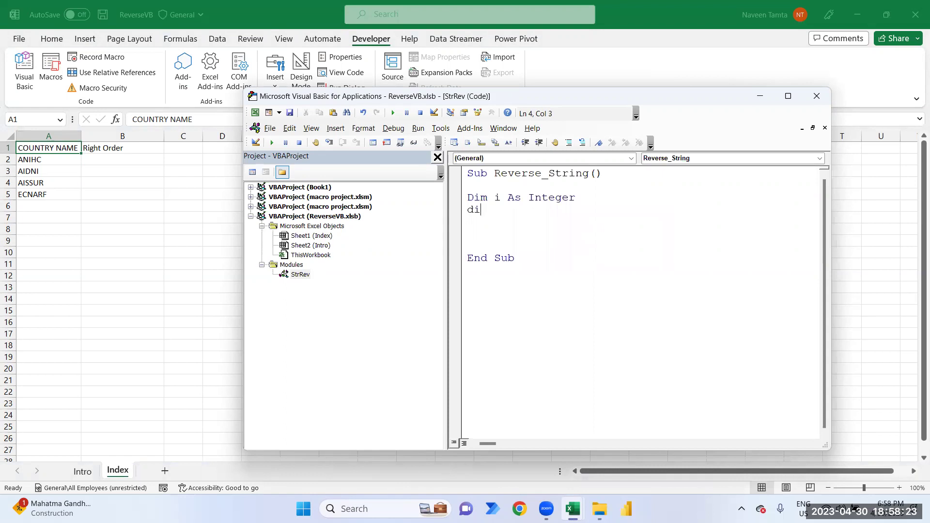
{"action": "type", "text": "m xVal a"}
{"action": "type", "text": "s strin"}
{"action": "key", "text": "Tab"}
{"action": "key", "text": "Return"}
{"action": "type", "text": "ws"}
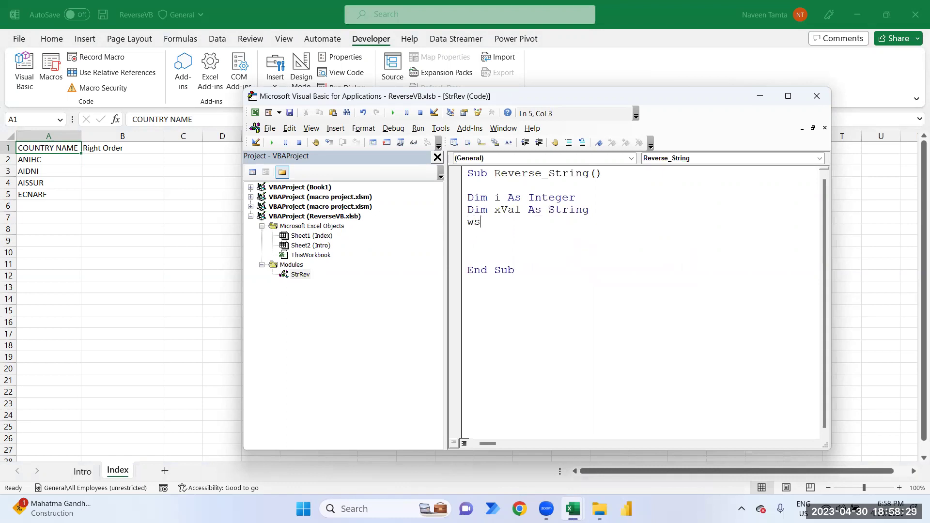
{"action": "type", "text": "dim"}
{"action": "key", "text": "End"}
{"action": "type", "text": "a"}
{"action": "type", "text": "s works"}
{"action": "key", "text": "Tab"}
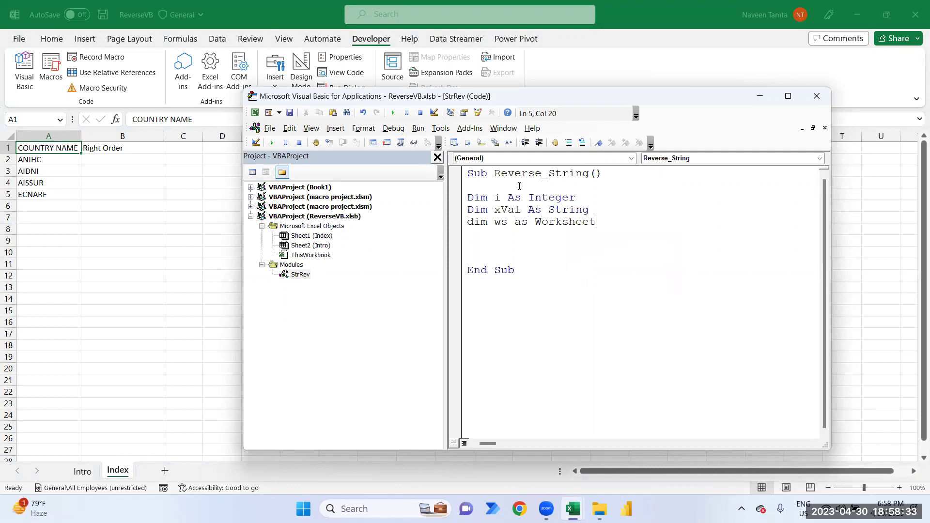
{"action": "key", "text": "Return"}
{"action": "key", "text": "Return"}
{"action": "key", "text": "Return"}
Add the line Set wsI = Sheets("Index").
{"action": "key", "text": "Up"}
{"action": "key", "text": "Up"}
{"action": "key", "text": "Up"}
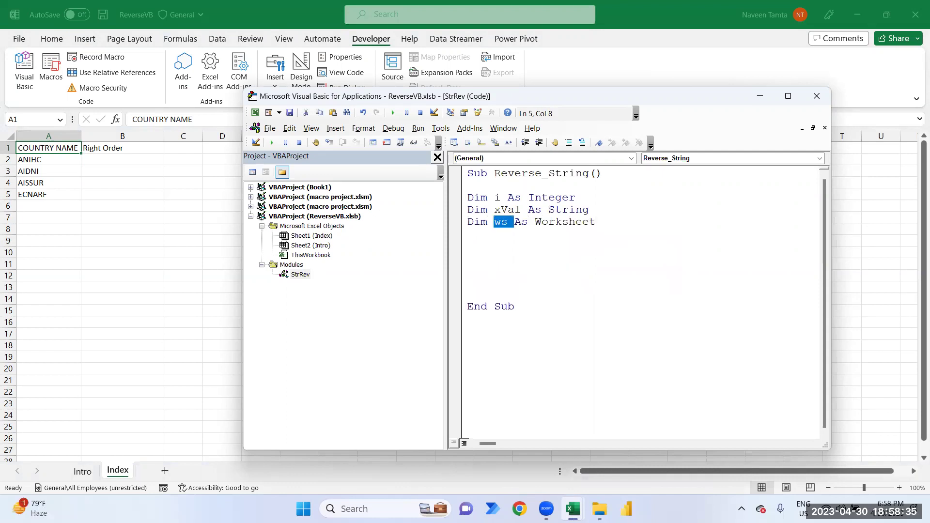
{"action": "key", "text": "Down"}
{"action": "key", "text": "Down"}
{"action": "type", "text": "set"}
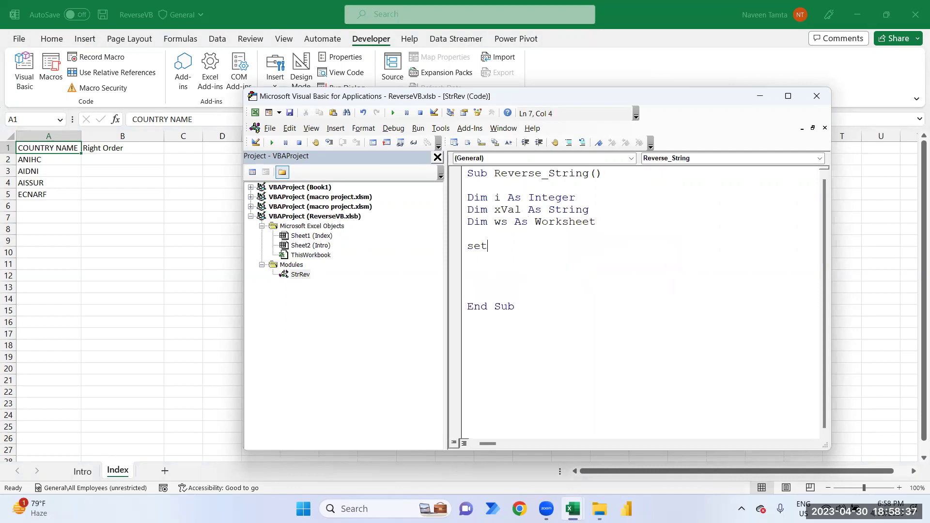
{"action": "type", "text": " wsI "}
{"action": "type", "text": "= Sheets"}
{"action": "type", "text": "(\"I"}
{"action": "key", "text": "BackSpace"}
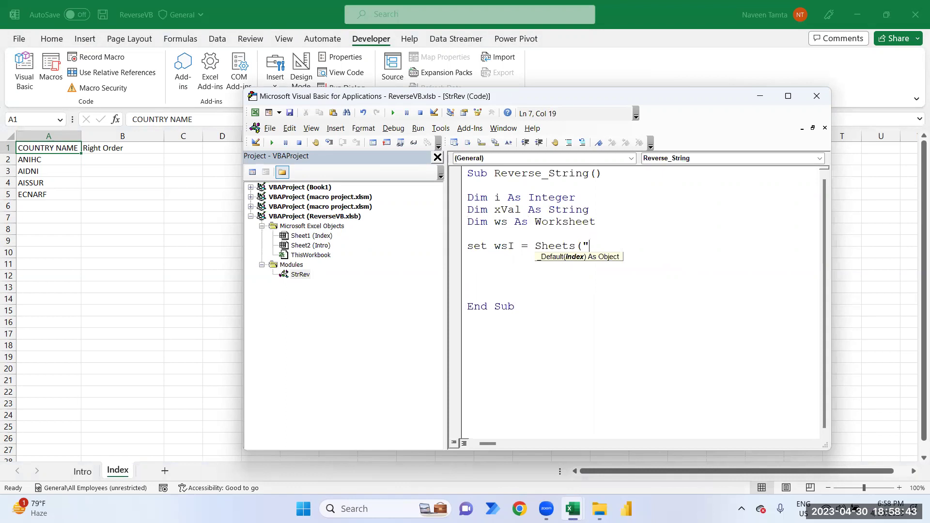
{"action": "type", "text": "Index\""}
{"action": "type", "text": ")"}
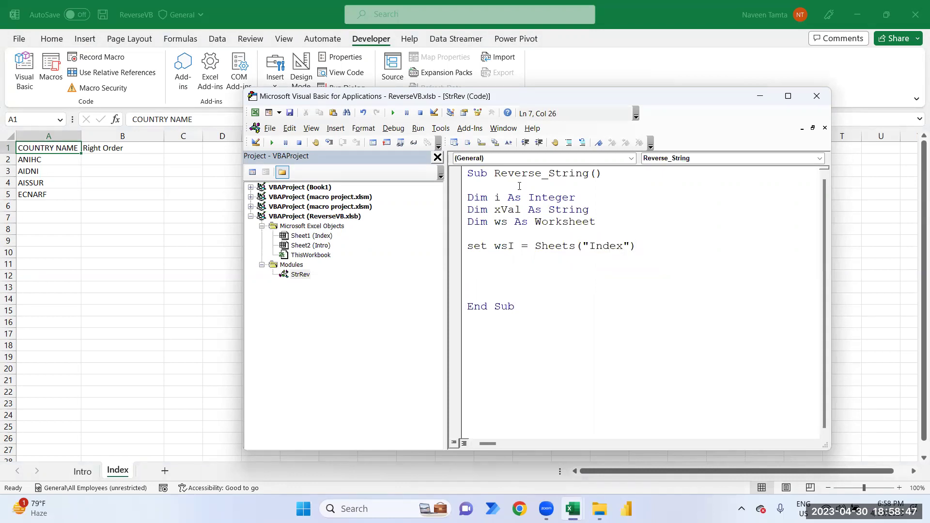
{"action": "key", "text": "Return"}
Write LastRow = wsI.Cells(Rows.Count, 1), checking column A on the Index sheet.
{"action": "key", "text": "Return"}
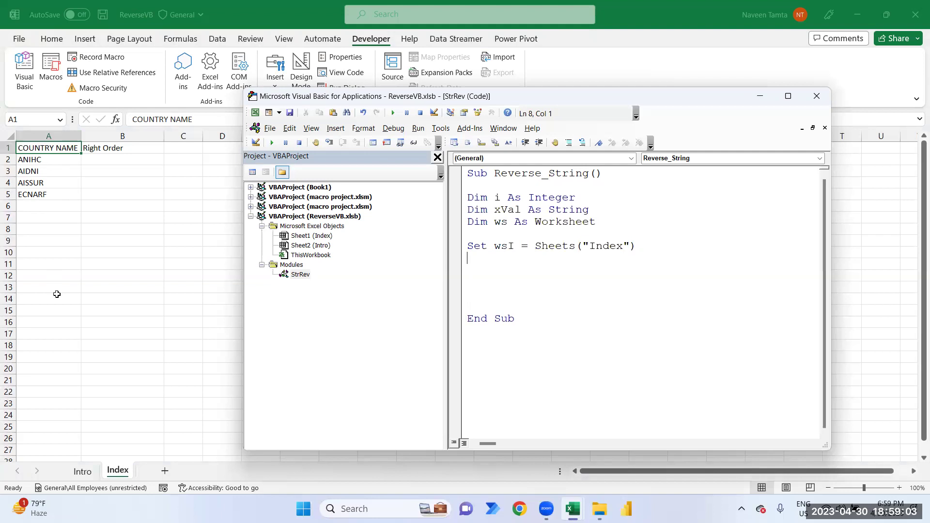
{"action": "type", "text": "L"}
{"action": "type", "text": "astRow = "}
{"action": "type", "text": "wsI.cell"}
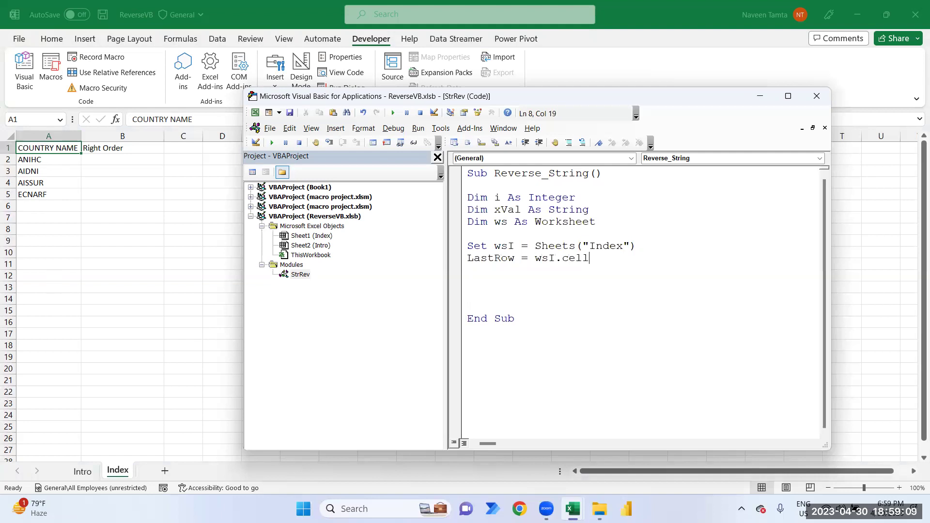
{"action": "type", "text": "s(rows.Cou"}
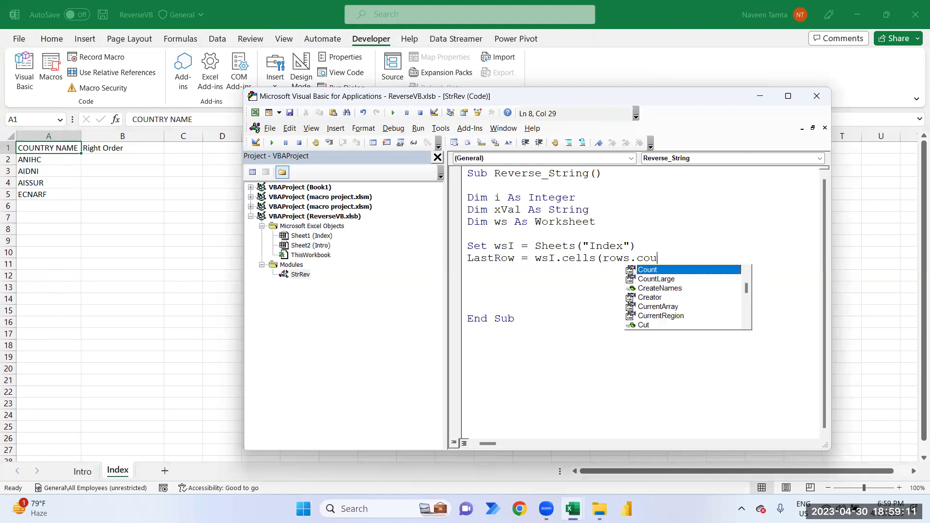
{"action": "key", "text": "Tab"}
{"action": "type", "text": ",1"}
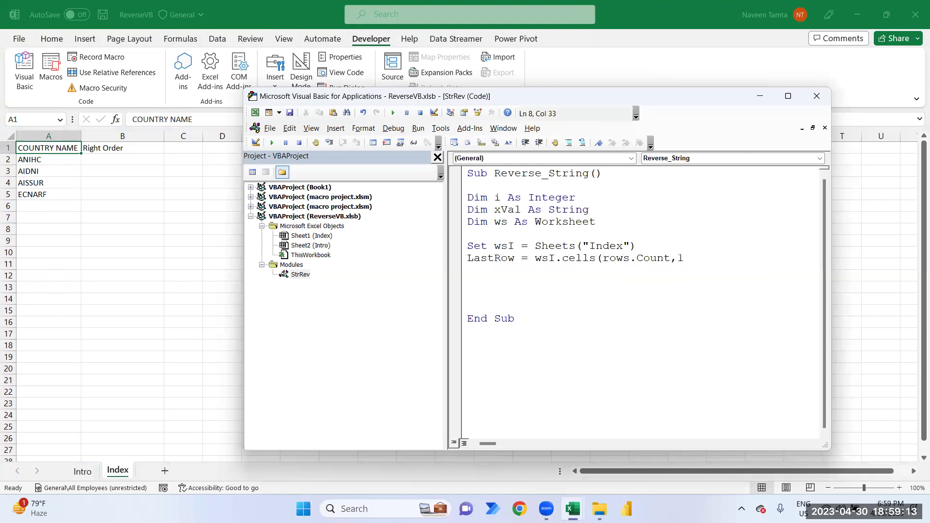
{"action": "double_click", "coordinate": [681, 258]}
{"action": "key", "text": "alt+F11"}
{"action": "left_click", "coordinate": [46, 135]}
{"action": "key", "text": "alt+F11"}
{"action": "type", "text": "."}
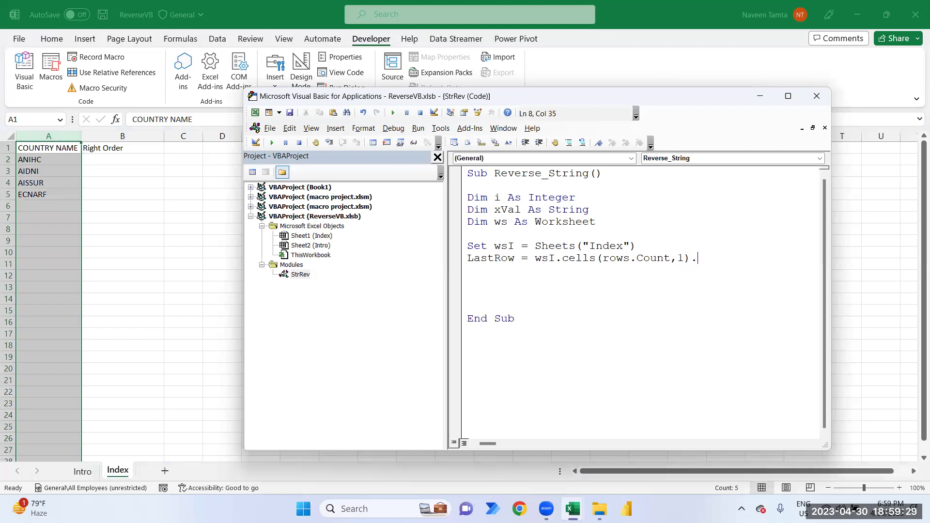
{"action": "type", "text": "end(xlup"}
{"action": "type", "text": ").row"}
Complete the line with .End(xlUp).Row and move below it.
{"action": "key", "text": "Return"}
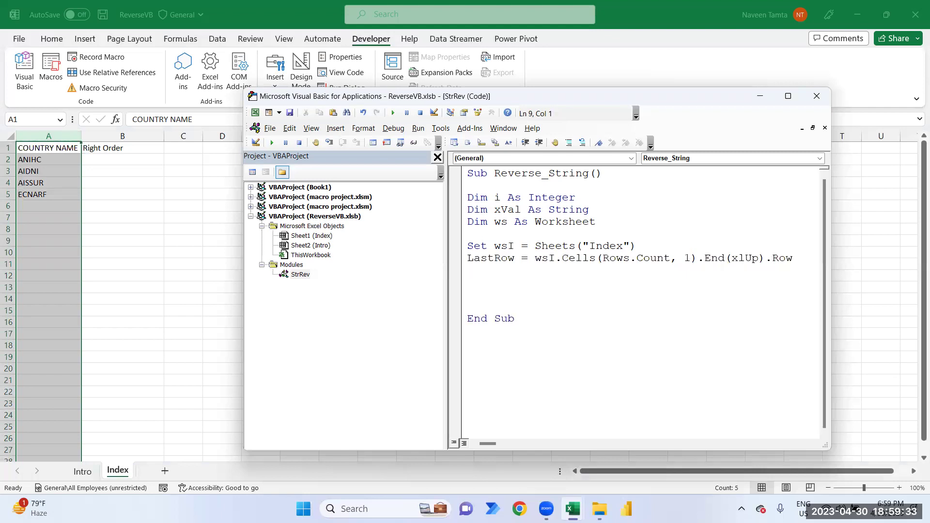
{"action": "left_click_drag", "start_coordinate": [468, 258], "coordinate": [515, 258]}
{"action": "left_click", "coordinate": [467, 282]}
Remove the stray text left below End Sub.
{"action": "key", "text": "Down"}
{"action": "key", "text": "Down"}
{"action": "key", "text": "Down"}
{"action": "type", "text": "co l"}
{"action": "key", "text": "shift+Home"}
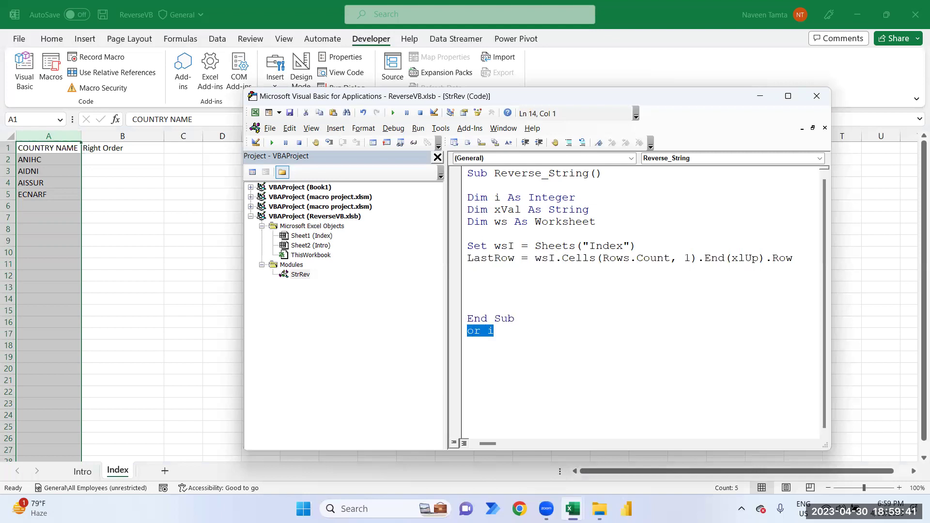
{"action": "key", "text": "BackSpace"}
{"action": "key", "text": "Up"}
{"action": "key", "text": "Up"}
{"action": "key", "text": "Up"}
{"action": "type", "text": "for"}
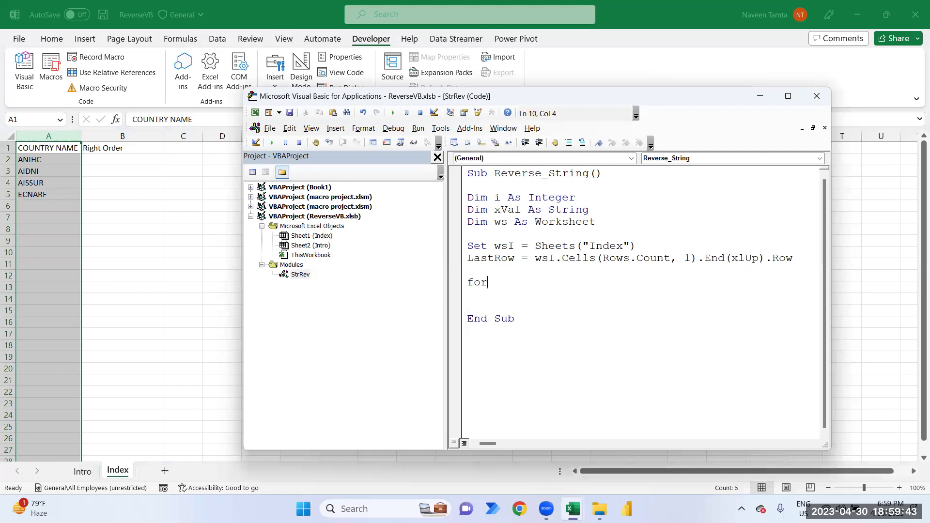
{"action": "type", "text": " i = "}
{"action": "type", "text": "2 t"}
Write the loop header For i = 2 To LastRow, glancing at ANIHC on the sheet.
{"action": "key", "text": "BackSpace"}
{"action": "type", "text": "o"}
{"action": "type", "text": " LastRow"}
{"action": "key", "text": "Up"}
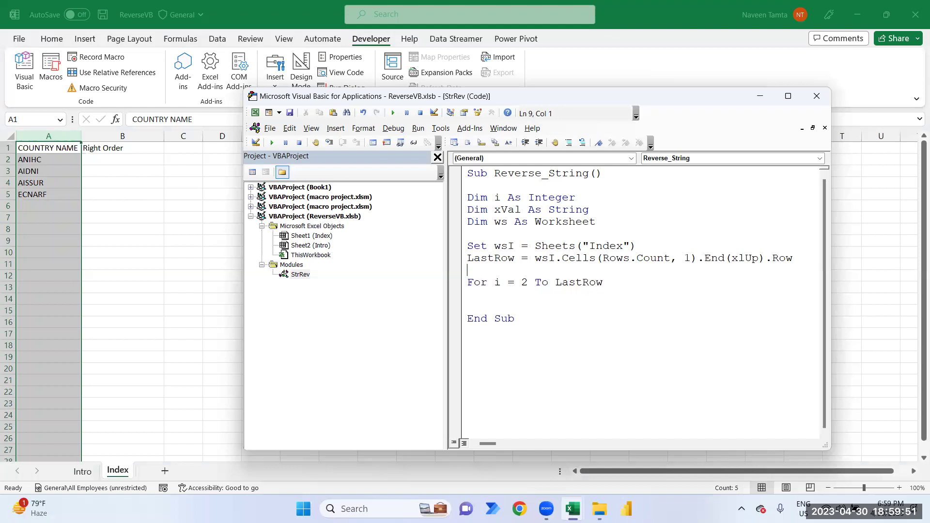
{"action": "key", "text": "Down"}
{"action": "left_click", "coordinate": [6, 159]}
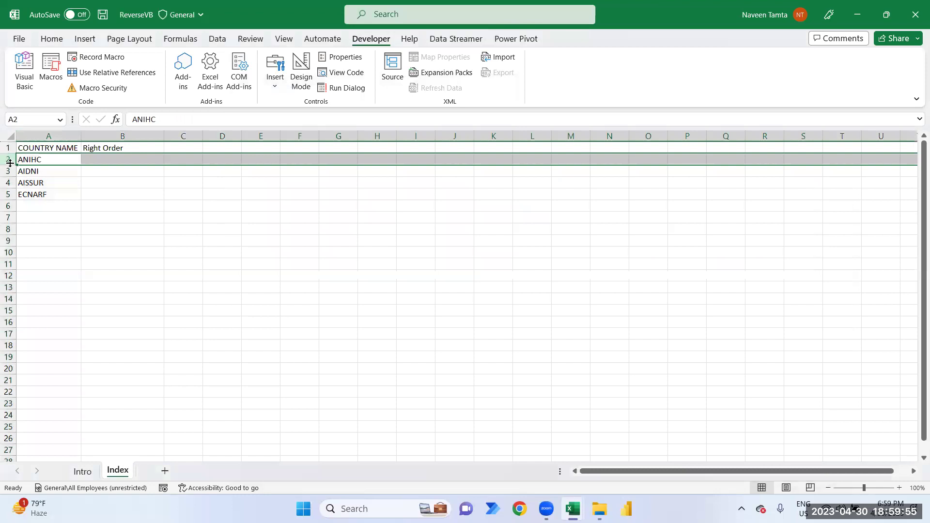
{"action": "key", "text": "alt+F11"}
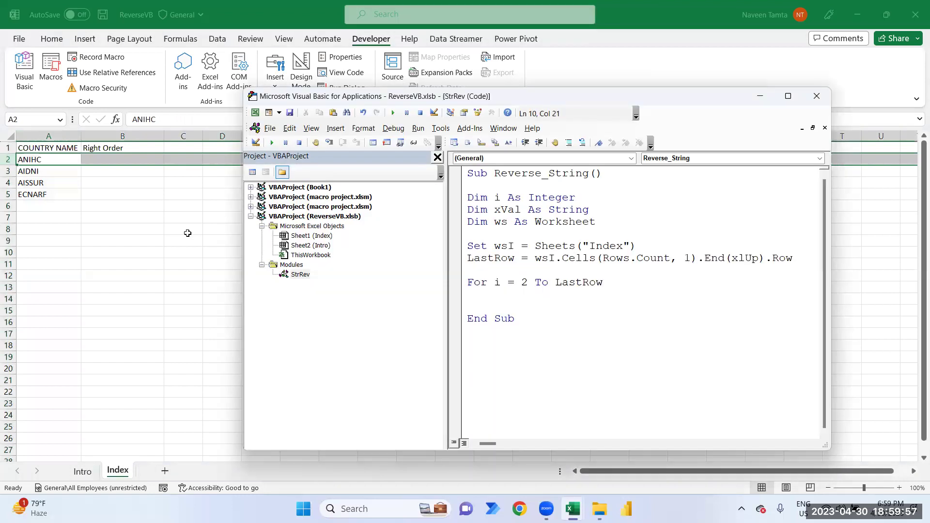
{"action": "key", "text": "Return"}
{"action": "key", "text": "Up"}
{"action": "key", "text": "Up"}
{"action": "key", "text": "Up"}
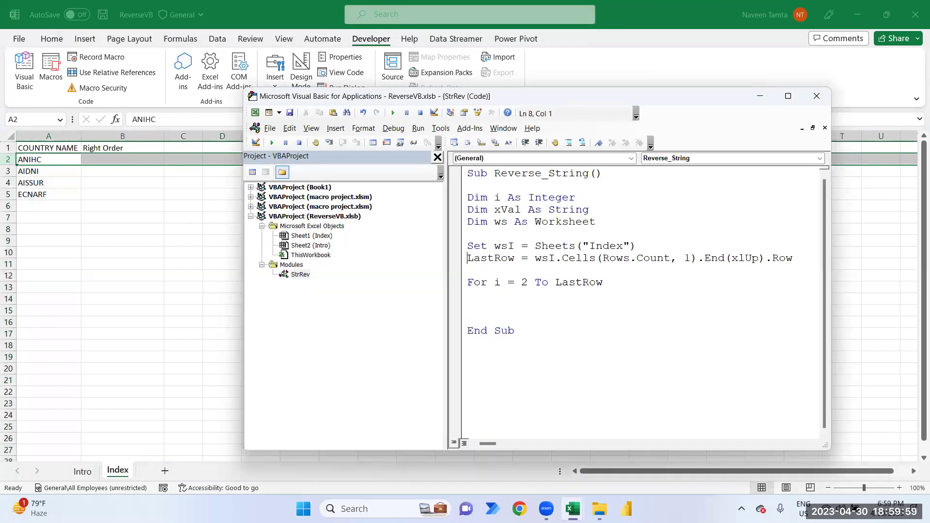
Check the xVal variable name in the declarations and return inside the loop.
{"action": "key", "text": "Up"}
{"action": "key", "text": "Up"}
{"action": "key", "text": "Up"}
{"action": "key", "text": "Up"}
{"action": "key", "text": "ctrl+Right"}
{"action": "key", "text": "ctrl+shift+Right"}
{"action": "key", "text": "shift+Left"}
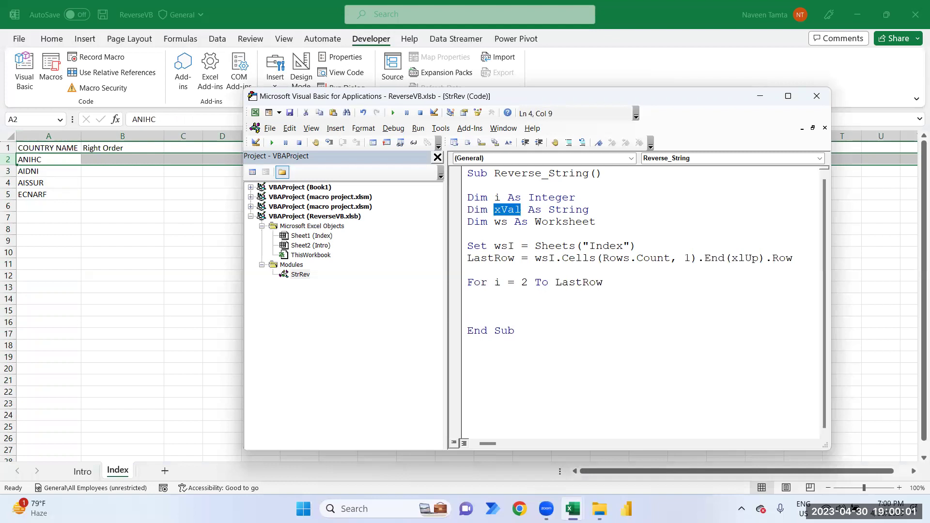
{"action": "key", "text": "Down"}
{"action": "key", "text": "Down"}
{"action": "key", "text": "Down"}
{"action": "key", "text": "Down"}
{"action": "key", "text": "Down"}
{"action": "key", "text": "Down"}
{"action": "key", "text": "Return"}
{"action": "key", "text": "Up"}
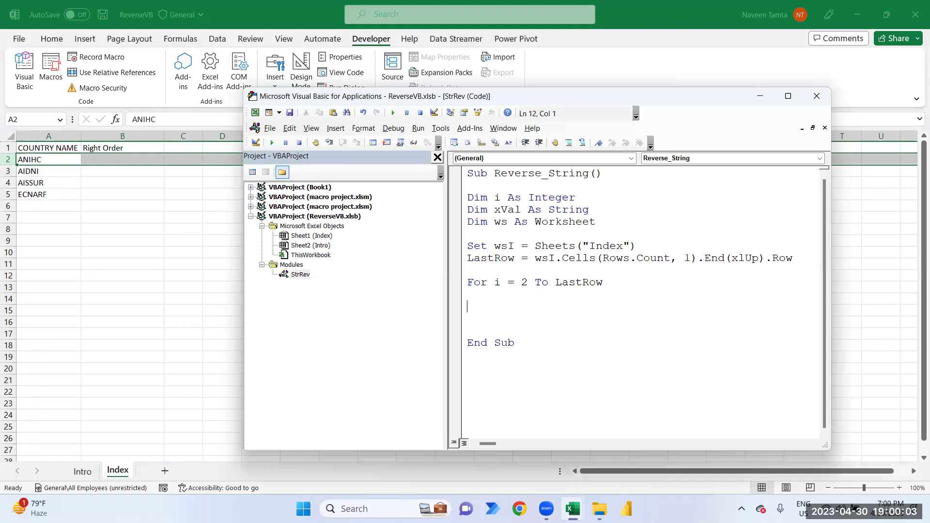
{"action": "type", "text": "xVal ="}
{"action": "type", "text": "w"}
{"action": "type", "text": "sI.cells"}
{"action": "type", "text": "(i,"}
{"action": "type", "text": "1).val"}
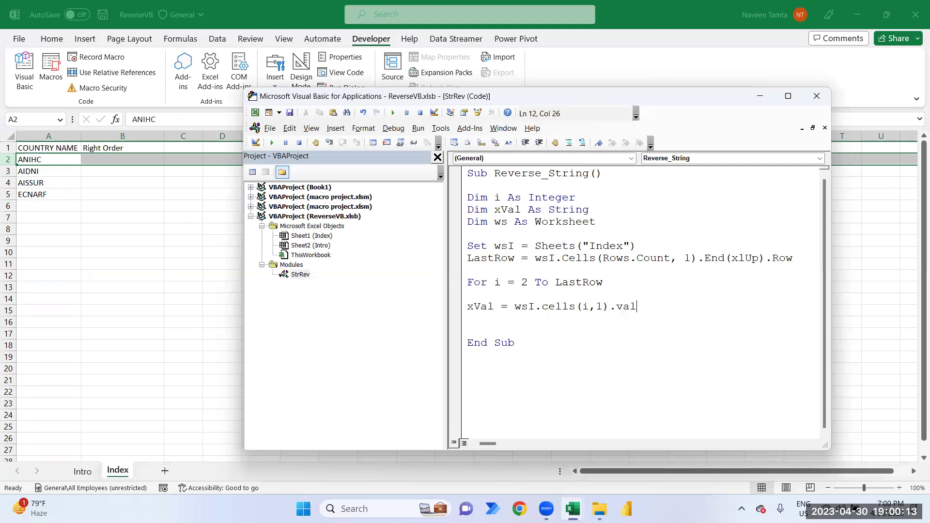
{"action": "type", "text": "ie"}
Write xVal = wsI.Cells(i, 1).Value, fixing the 'valie' typo.
{"action": "key", "text": "Left"}
{"action": "key", "text": "shift+Left"}
{"action": "type", "text": "u"}
{"action": "key", "text": "Down"}
{"action": "key", "text": "Up"}
{"action": "left_click", "coordinate": [44, 159]}
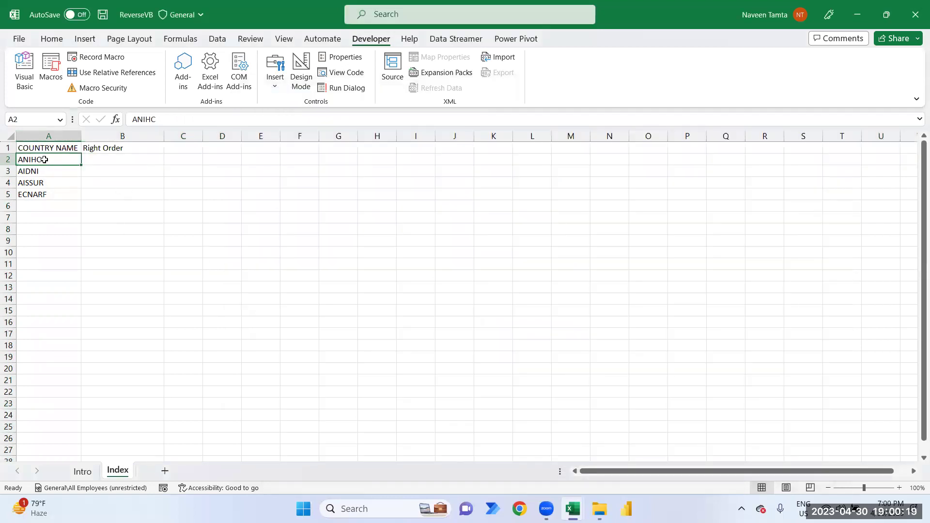
{"action": "key", "text": "alt+F11"}
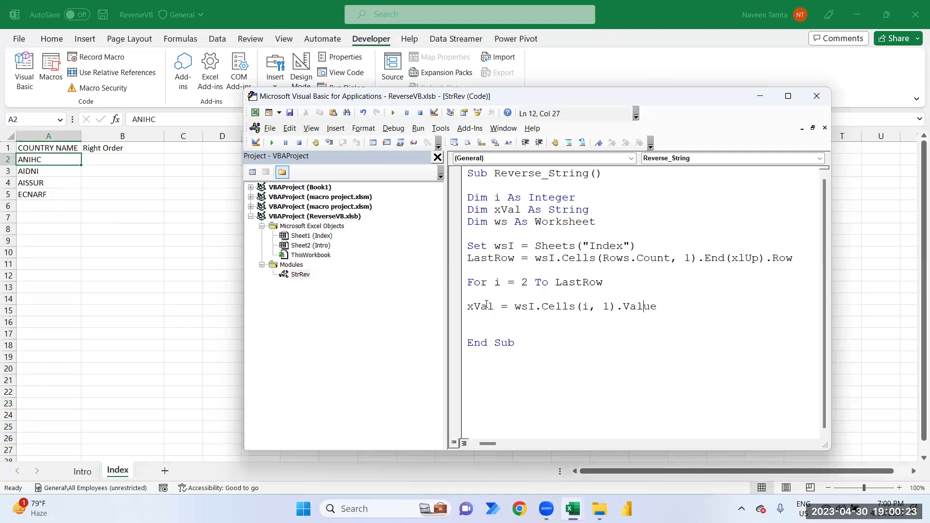
{"action": "key", "text": "Return"}
{"action": "key", "text": "Return"}
Copy wsI.Cells( from the LastRow line into the loop as wsI.Cells(i, 2).Value =.
{"action": "key", "text": "Up"}
{"action": "key", "text": "Up"}
{"action": "key", "text": "Up"}
{"action": "key", "text": "Up"}
{"action": "key", "text": "Up"}
{"action": "key", "text": "Up"}
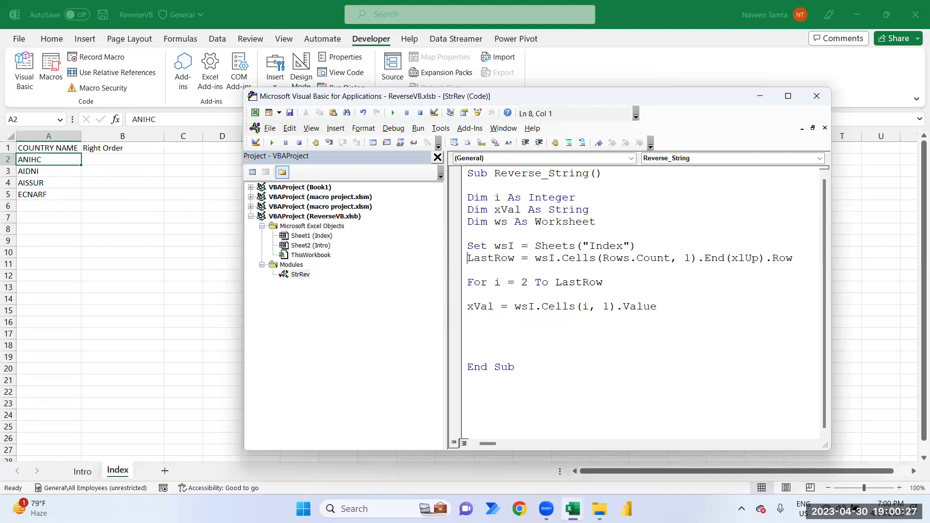
{"action": "key", "text": "shift+Right"}
{"action": "key", "text": "shift+Right"}
{"action": "key", "text": "shift+Right"}
{"action": "key", "text": "shift+Right"}
{"action": "key", "text": "shift+Right"}
{"action": "key", "text": "shift+Right"}
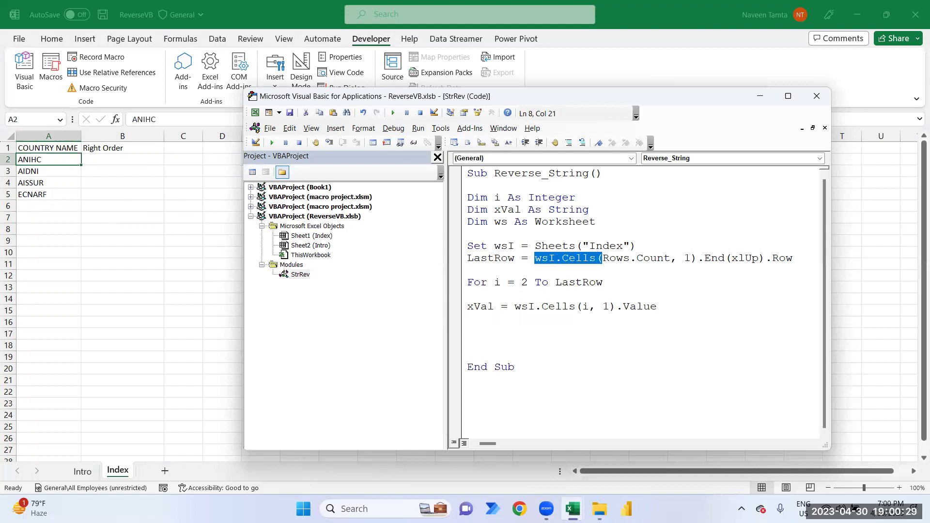
{"action": "key", "text": "ctrl+c"}
{"action": "key", "text": "Down"}
{"action": "key", "text": "Down"}
{"action": "key", "text": "Down"}
{"action": "key", "text": "Down"}
{"action": "key", "text": "Down"}
{"action": "key", "text": "Down"}
{"action": "key", "text": "ctrl+v"}
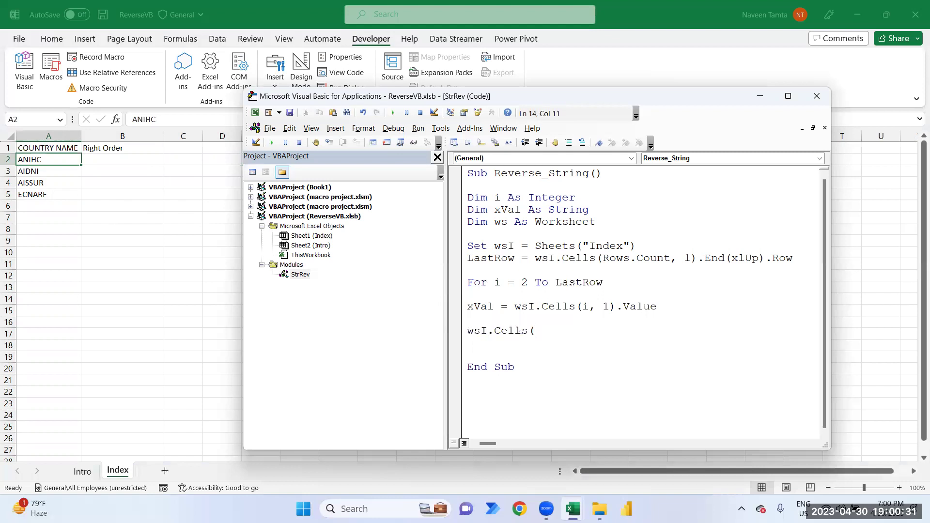
{"action": "type", "text": "i,2)"}
{"action": "type", "text": ".value"}
{"action": "key", "text": "BackSpace"}
{"action": "key", "text": "BackSpace"}
{"action": "type", "text": "ue ="}
{"action": "type", "text": " str"}
{"action": "type", "text": "R"}
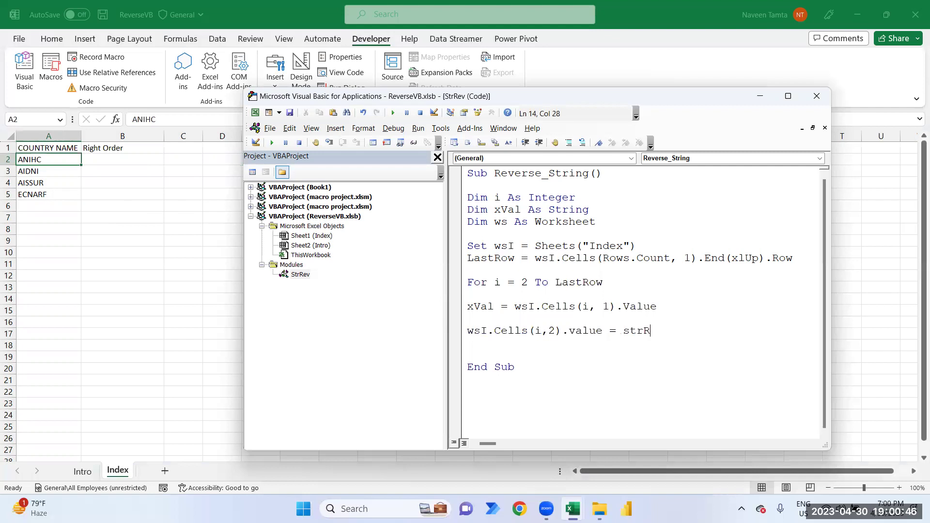
{"action": "type", "text": "e"}
Assign StrReverse(xVal) to it and close the loop with Next i.
{"action": "key", "text": "ctrl+space"}
{"action": "key", "text": "Down"}
{"action": "key", "text": "Tab"}
{"action": "type", "text": "(xVa"}
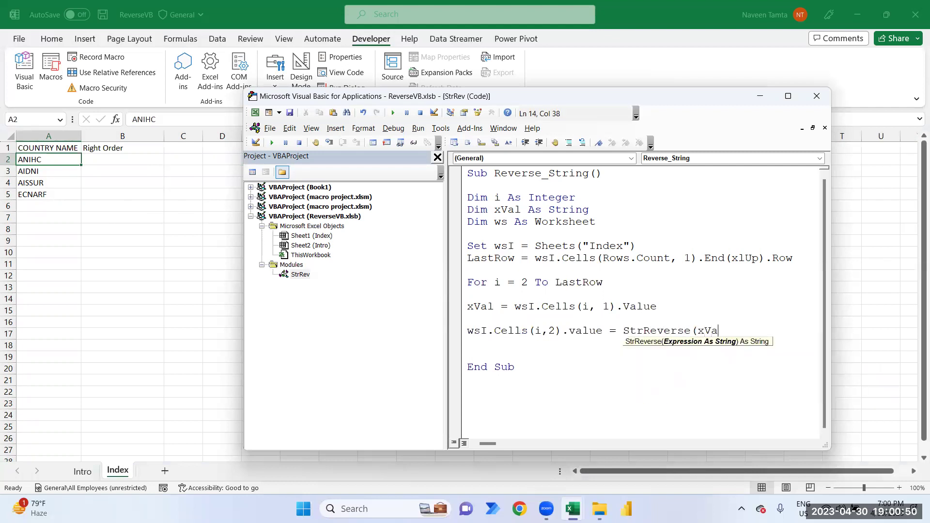
{"action": "type", "text": "l)"}
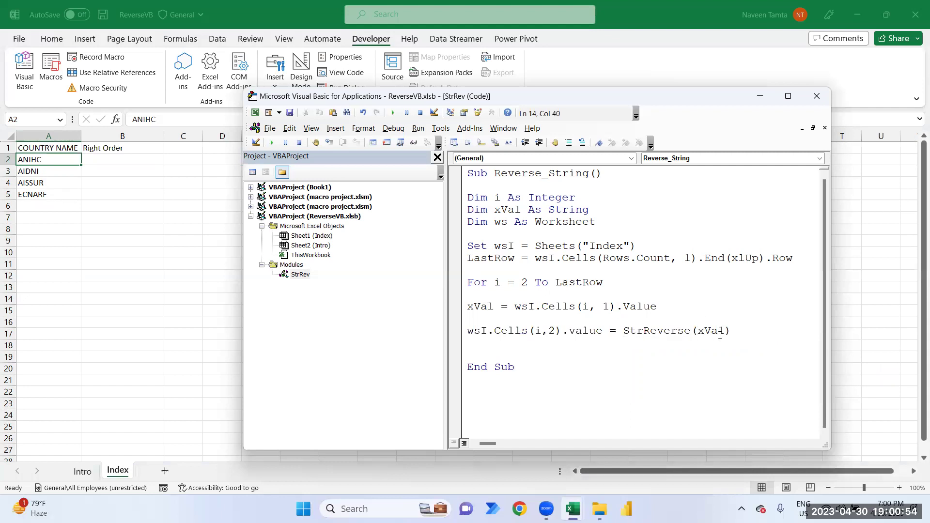
{"action": "key", "text": "Return"}
{"action": "key", "text": "Return"}
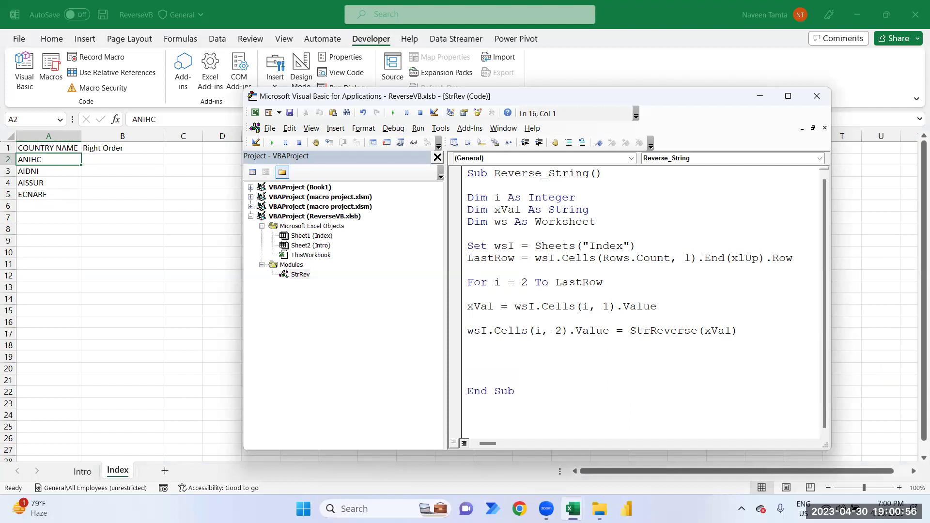
{"action": "type", "text": "next i"}
{"action": "key", "text": "Down"}
{"action": "key", "text": "Down"}
{"action": "key", "text": "F8"}
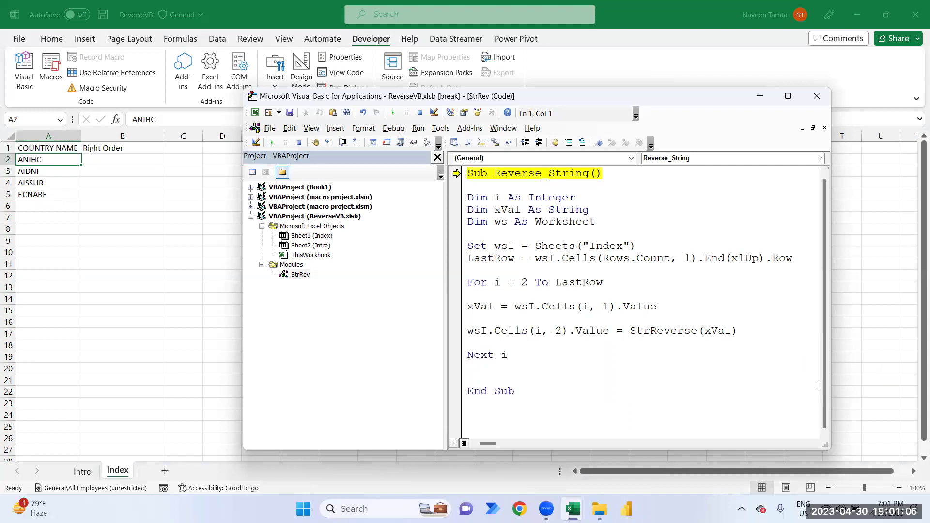
{"action": "key", "text": "F8"}
{"action": "key", "text": "F8"}
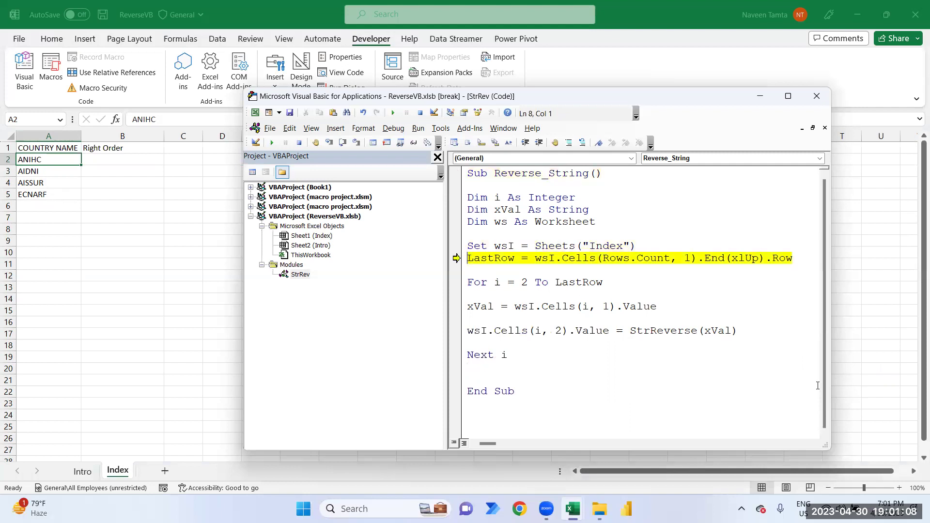
{"action": "key", "text": "F8"}
{"action": "key", "text": "F8"}
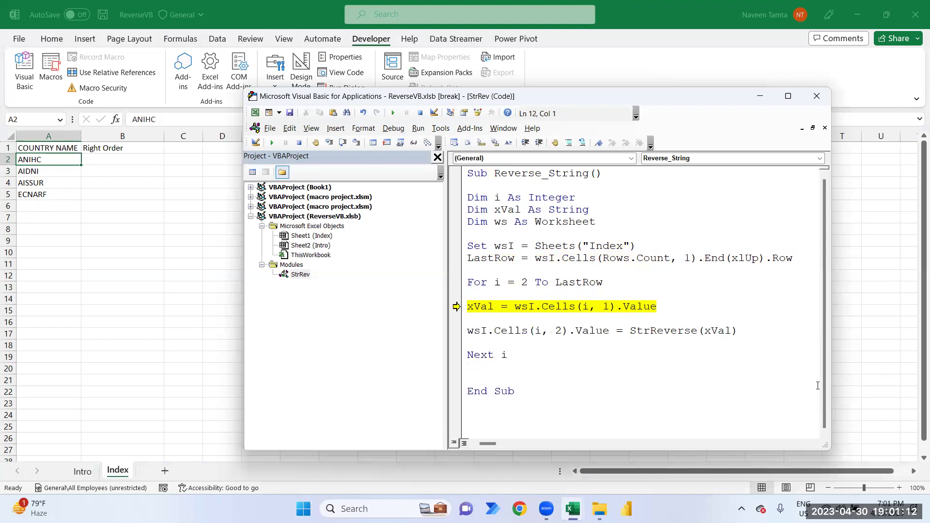
{"action": "key", "text": "F8"}
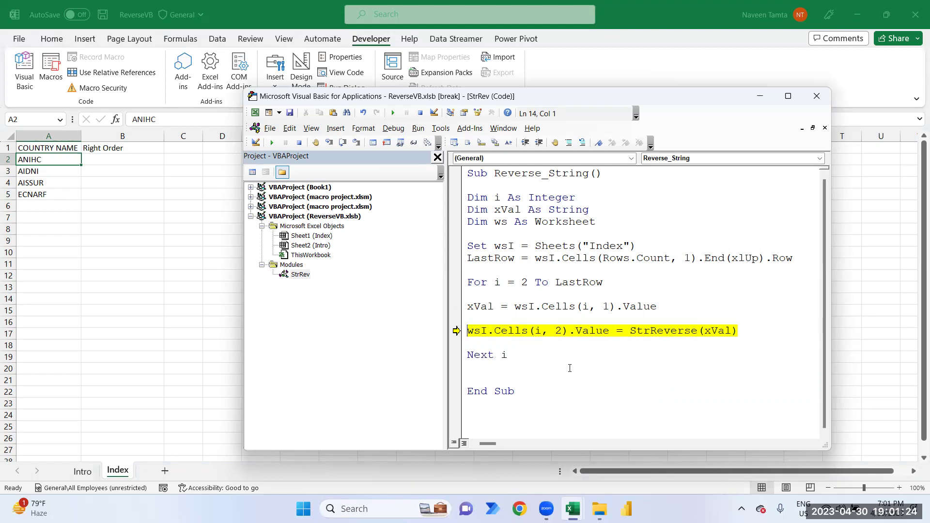
{"action": "key", "text": "F8"}
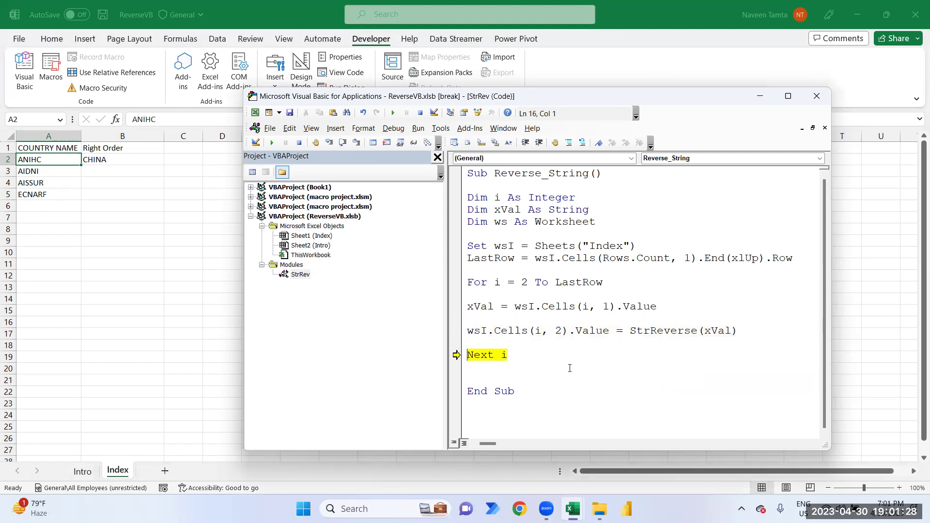
{"action": "key", "text": "F8"}
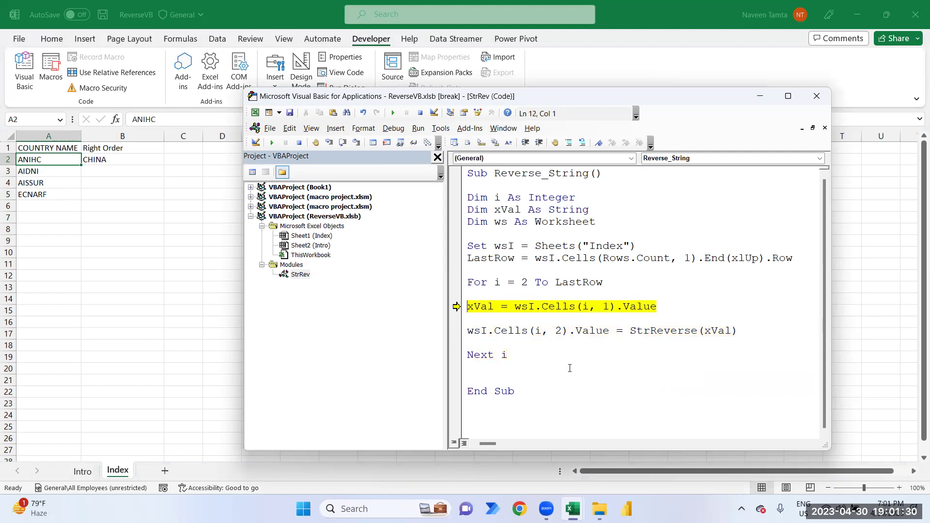
{"action": "key", "text": "F8"}
{"action": "mouse_move", "coordinate": [479, 305]}
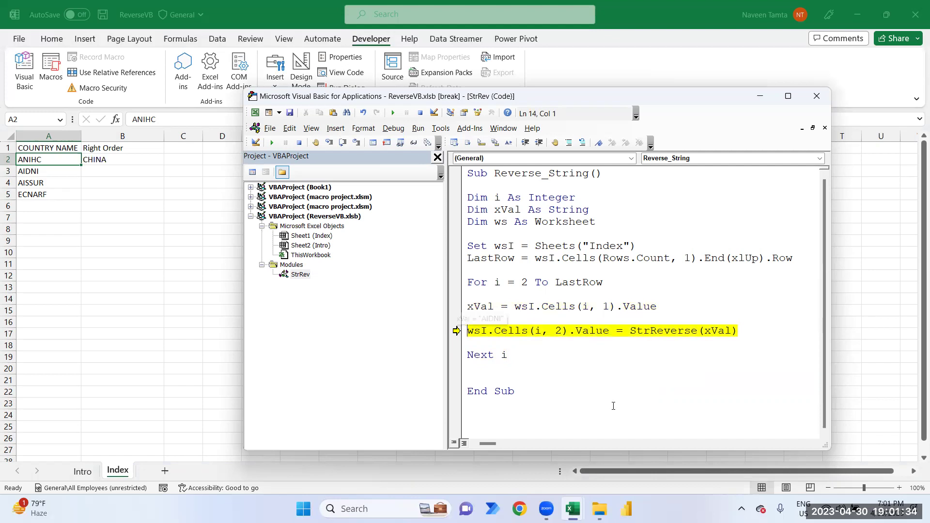
{"action": "key", "text": "F8"}
{"action": "key", "text": "F8"}
{"action": "key", "text": "F8"}
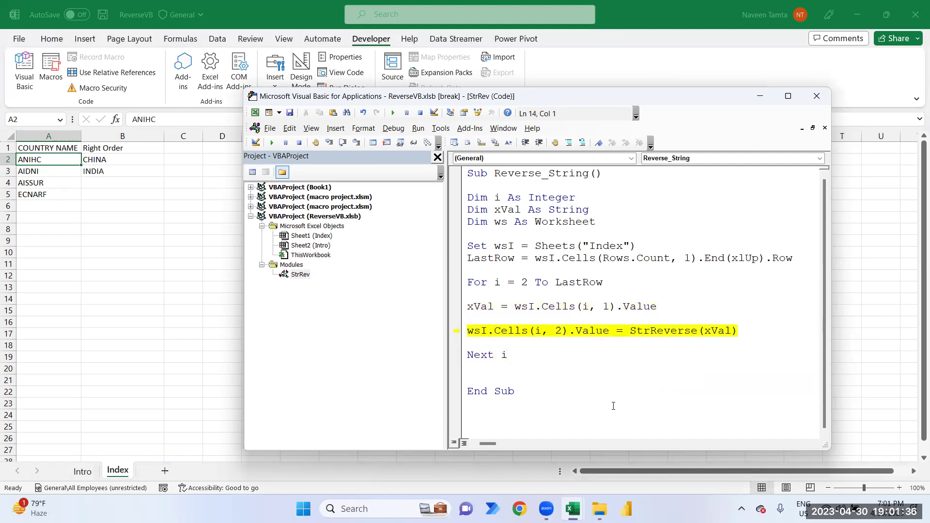
{"action": "key", "text": "F8"}
{"action": "key", "text": "F8"}
{"action": "key", "text": "F8"}
{"action": "key", "text": "F8"}
{"action": "key", "text": "F8"}
{"action": "key", "text": "F8"}
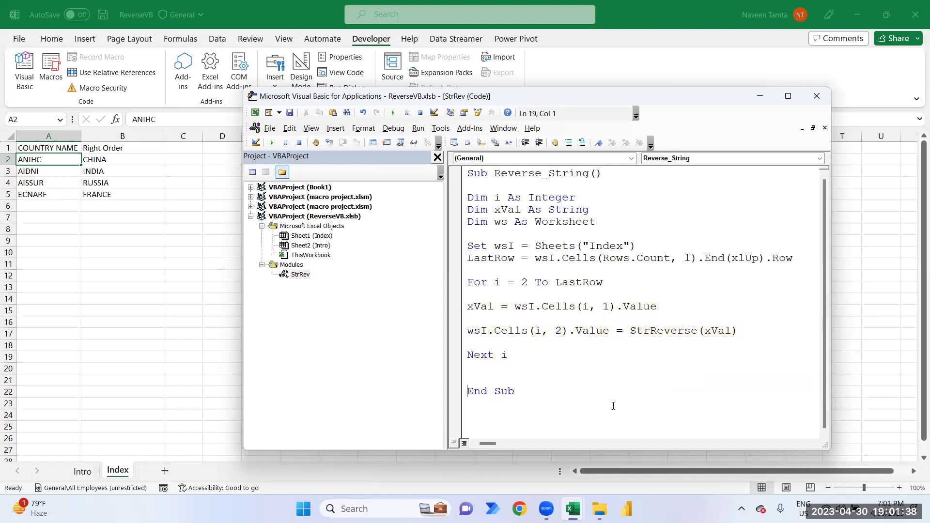
{"action": "left_click", "coordinate": [758, 97]}
{"action": "left_click", "coordinate": [104, 159]}
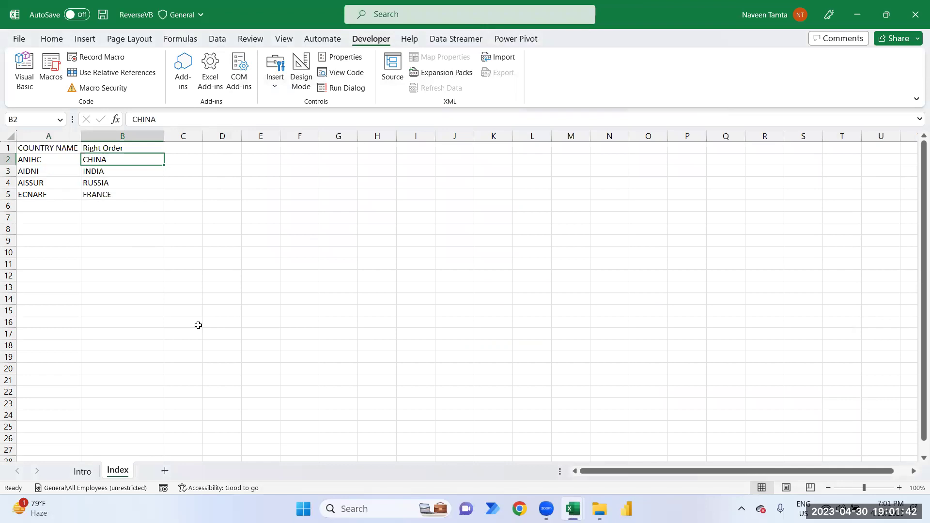
{"action": "key", "text": "shift+Down"}
{"action": "key", "text": "shift+Down"}
{"action": "key", "text": "shift+Down"}
{"action": "key", "text": "Delete"}
{"action": "key", "text": "Up"}
{"action": "key", "text": "Left"}
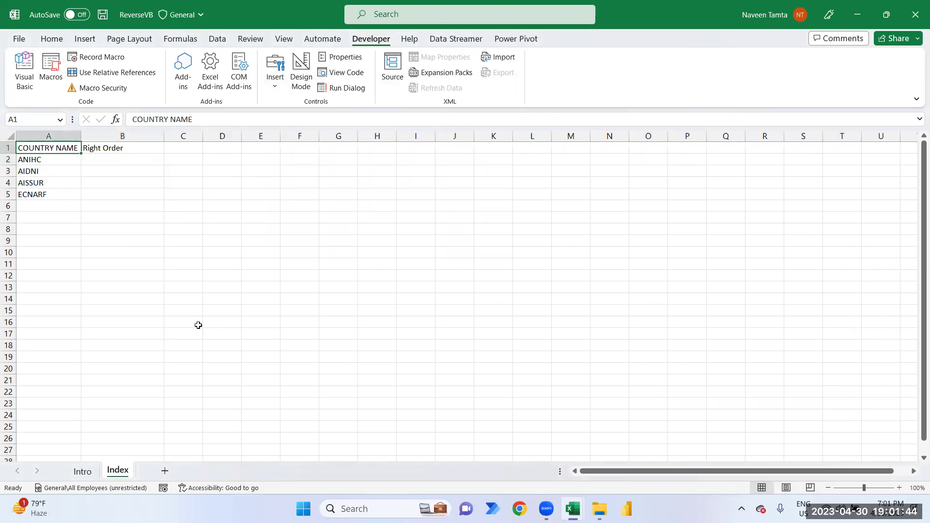
{"action": "key", "text": "Down"}
{"action": "key", "text": "shift+Down"}
{"action": "key", "text": "shift+Down"}
{"action": "key", "text": "shift+Down"}
{"action": "key", "text": "Up"}
{"action": "key", "text": "alt+F11"}
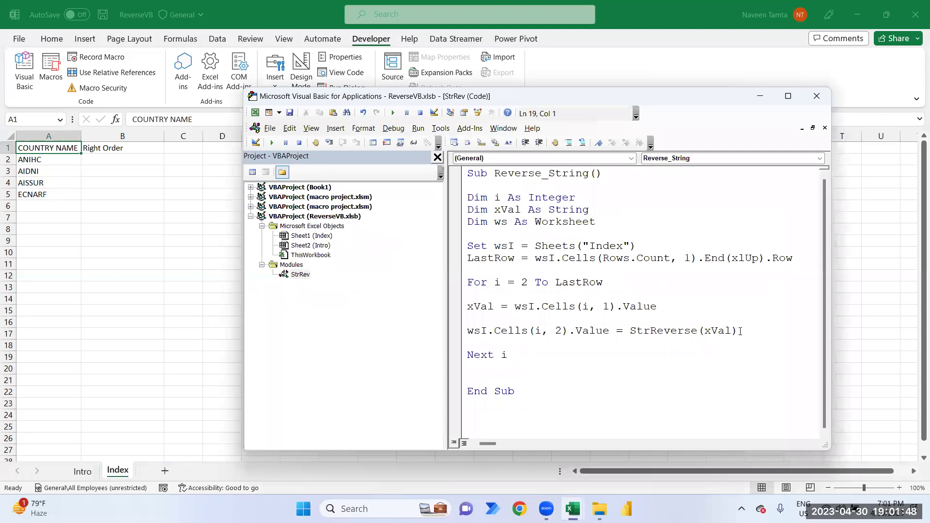
Select the macro body from Dim i down to Next i.
{"action": "left_click_drag", "start_coordinate": [738, 331], "coordinate": [467, 197]}
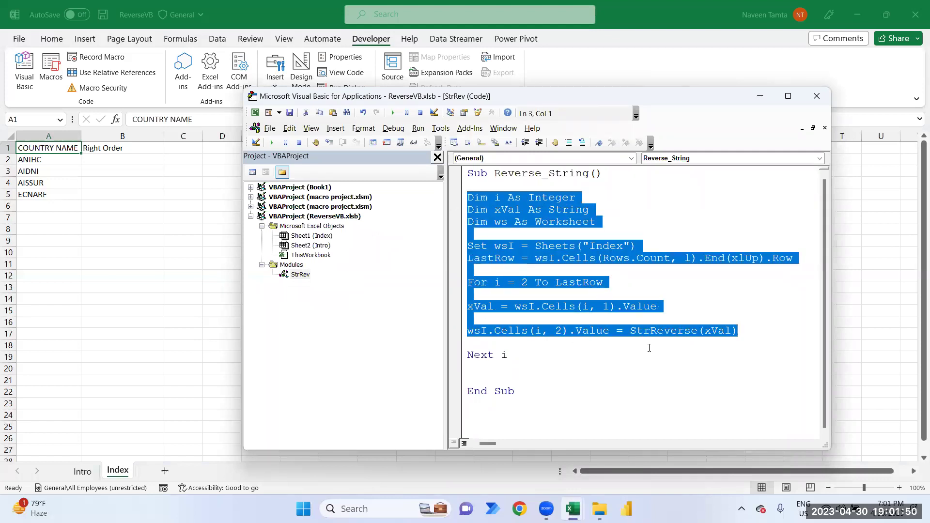
{"action": "left_click_drag", "start_coordinate": [527, 361], "coordinate": [467, 198]}
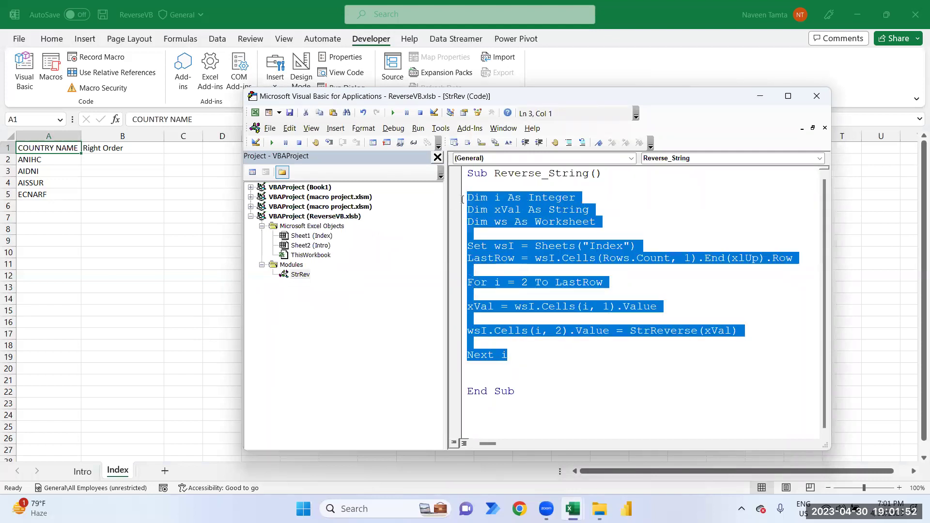